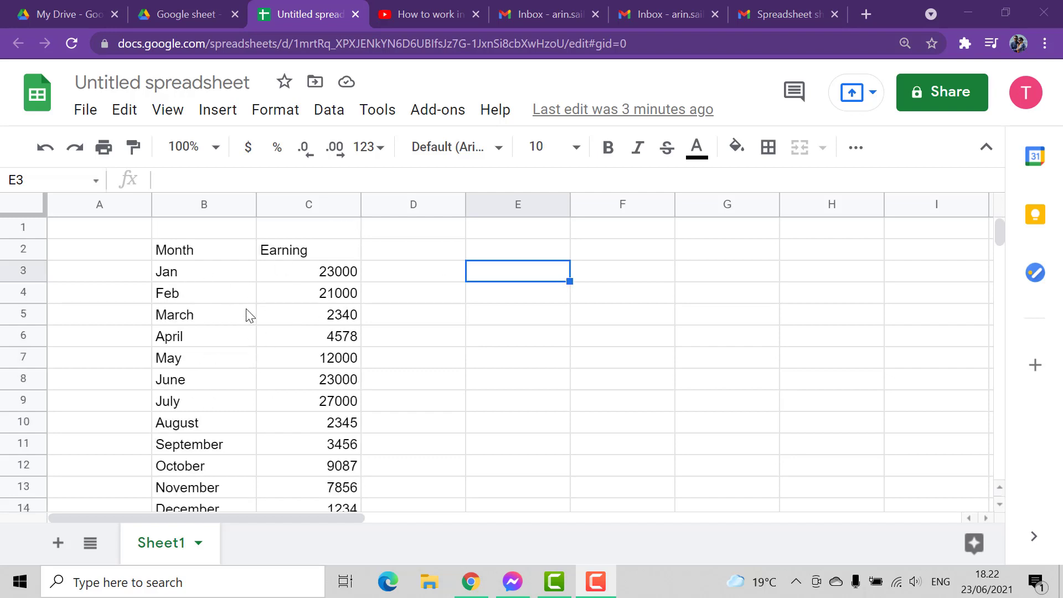
# Step: Examine the monthly earnings table from Jan down to December
pyautogui.scroll(-2, 247, 315)
pyautogui.scroll(2, 247, 312)
pyautogui.scroll(-2, 211, 290)
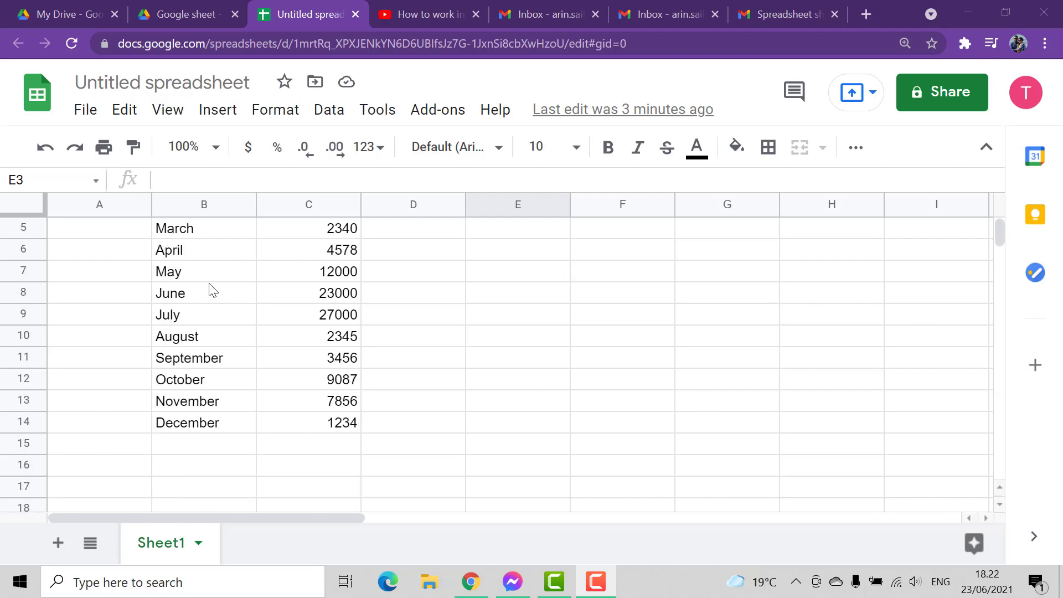
pyautogui.scroll(2, 210, 289)
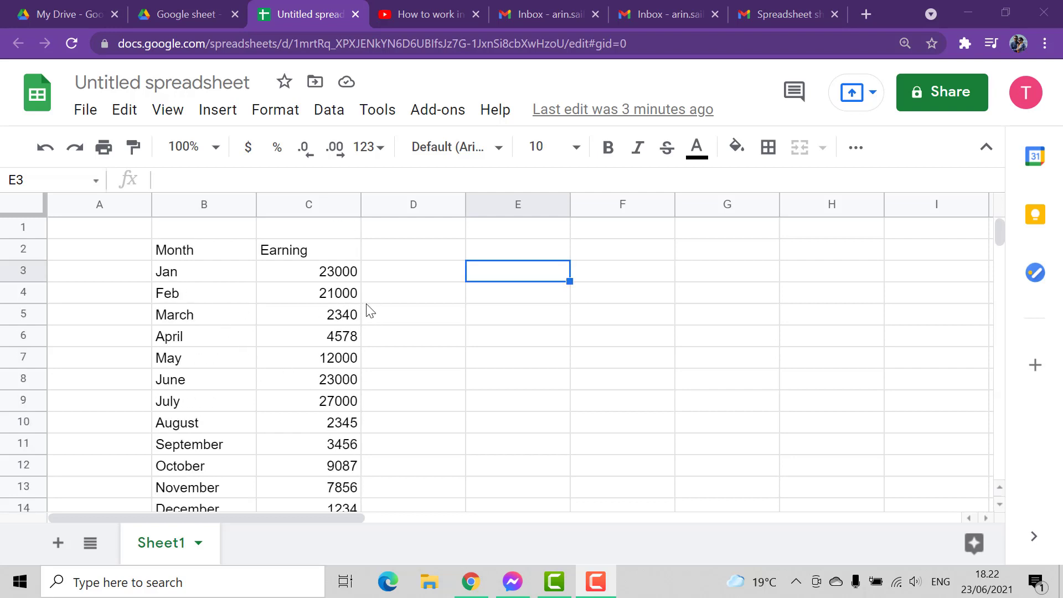
pyautogui.scroll(-2, 369, 309)
pyautogui.scroll(2, 371, 318)
pyautogui.scroll(-2, 360, 310)
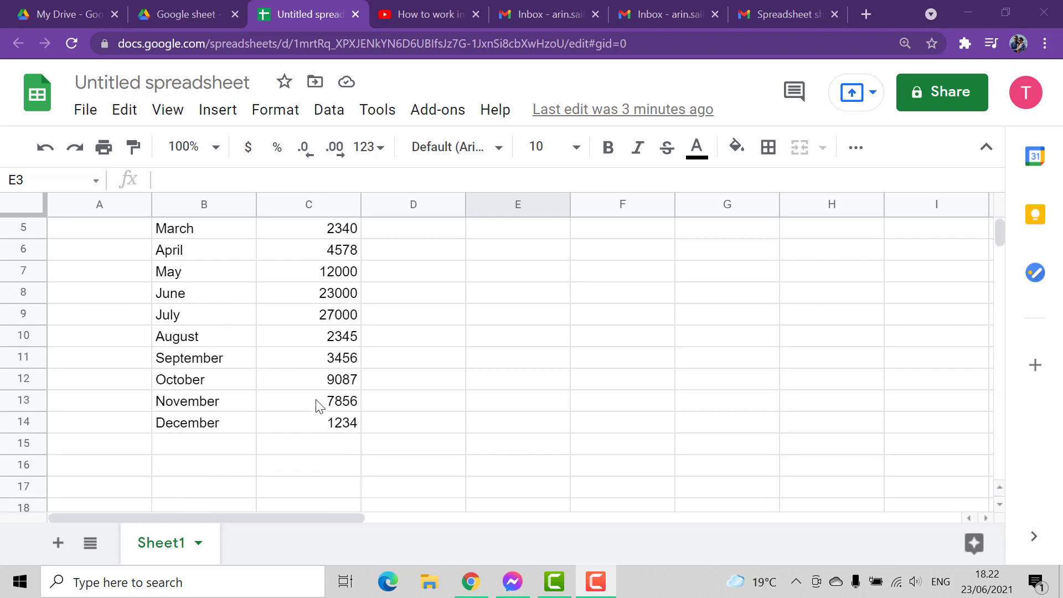
pyautogui.scroll(2, 319, 405)
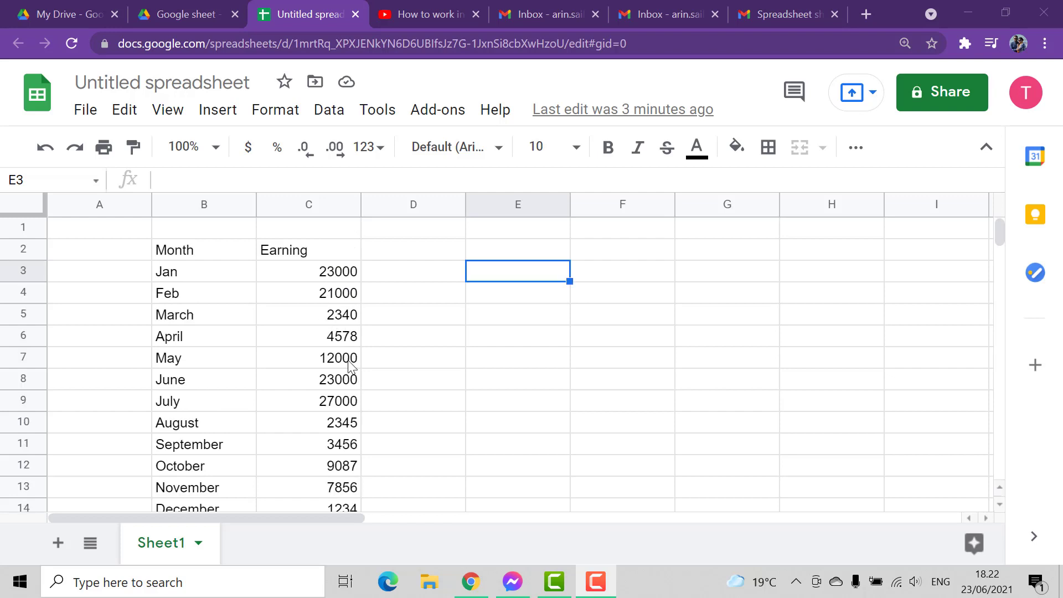
# Step: Begin an addition formula in D3 that adds the Jan, Feb and March earnings as =C3+C4+C5+
pyautogui.click(401, 277)
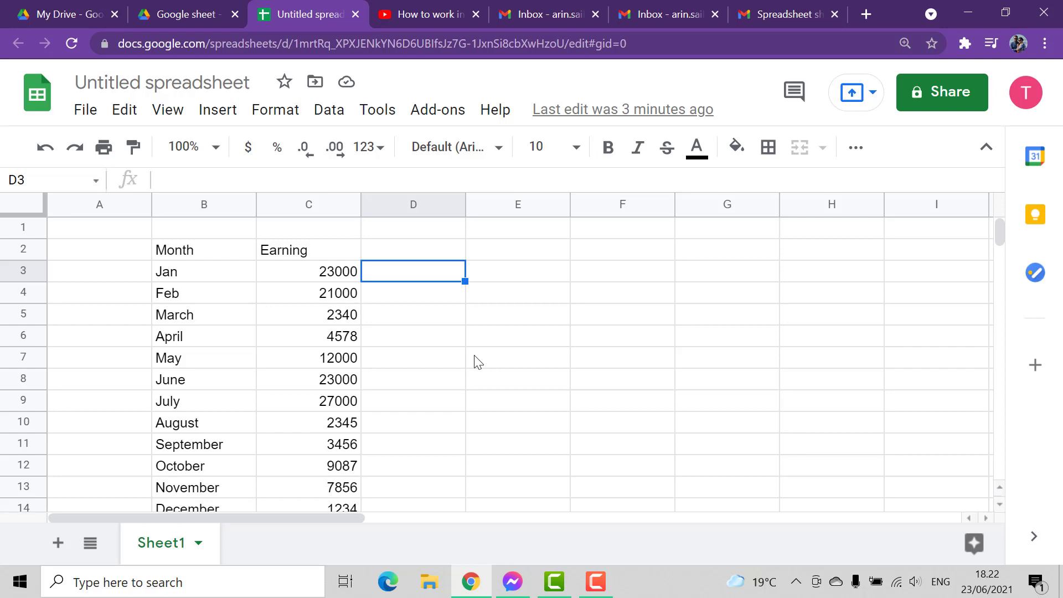
pyautogui.write('=')
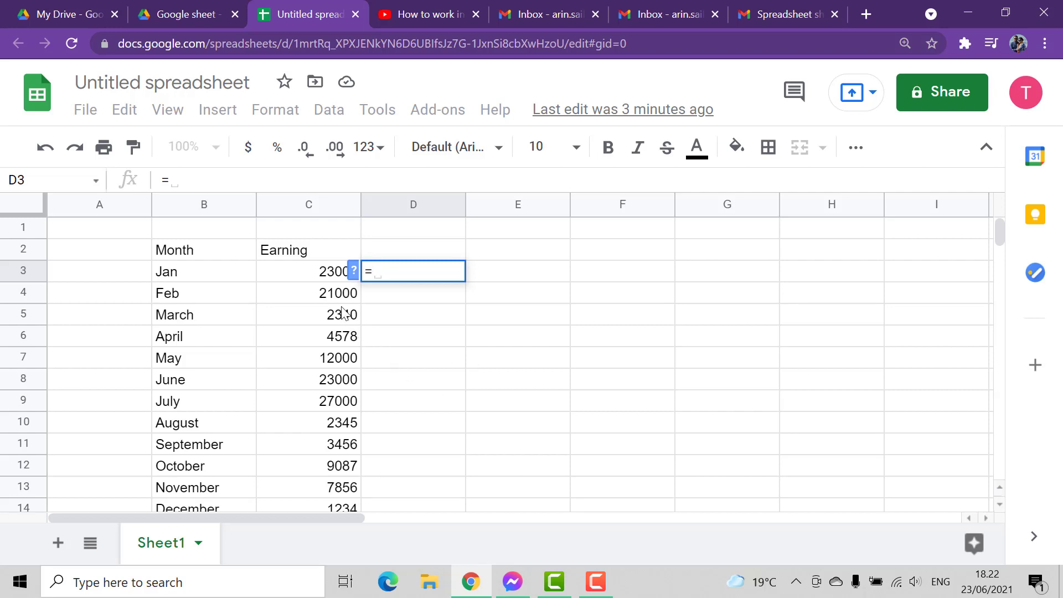
pyautogui.click(327, 278)
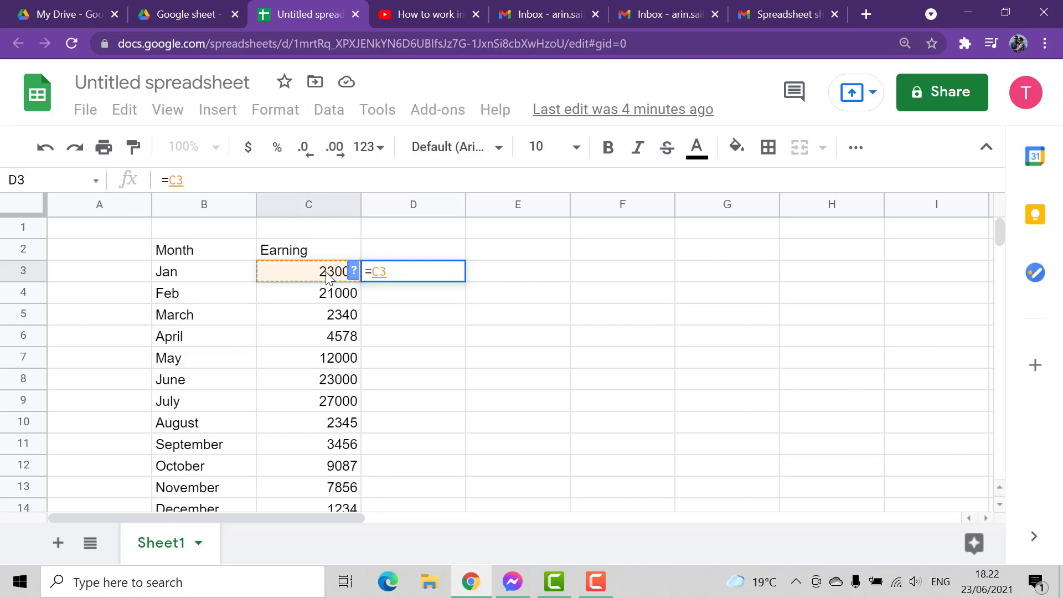
pyautogui.write('+')
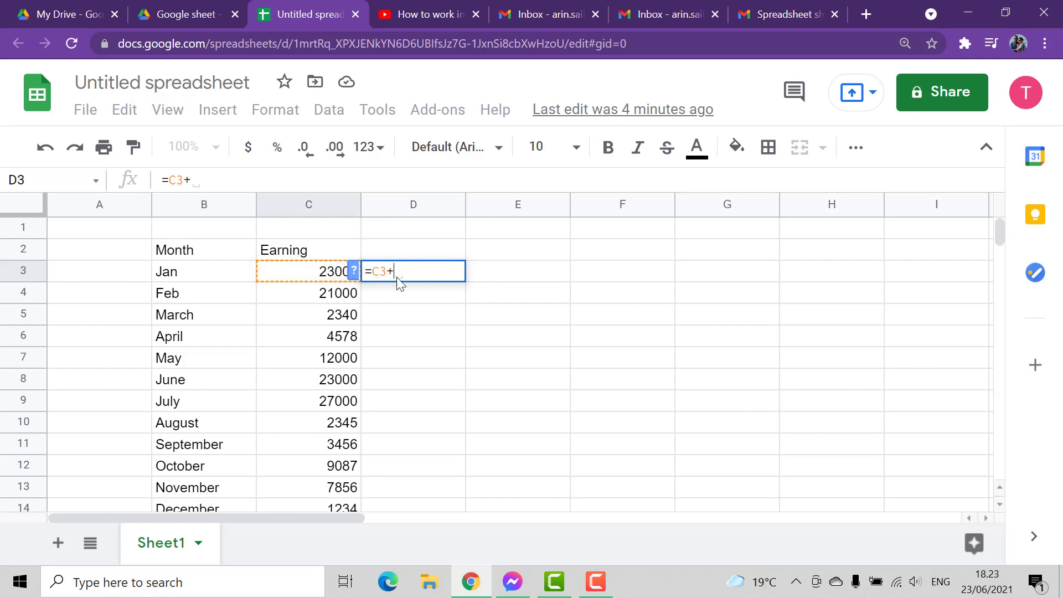
pyautogui.click(319, 299)
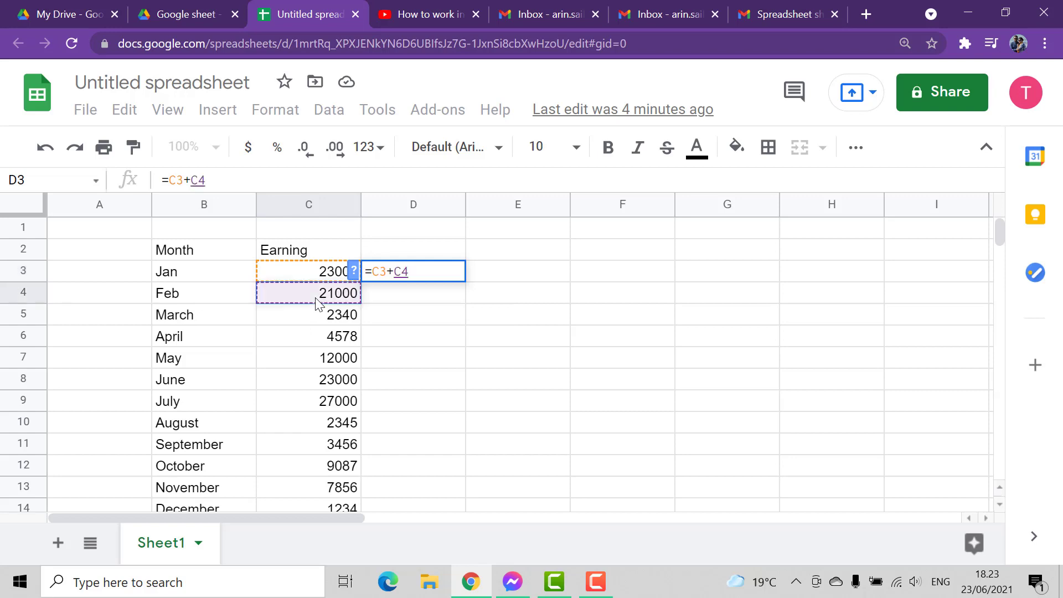
pyautogui.write('+')
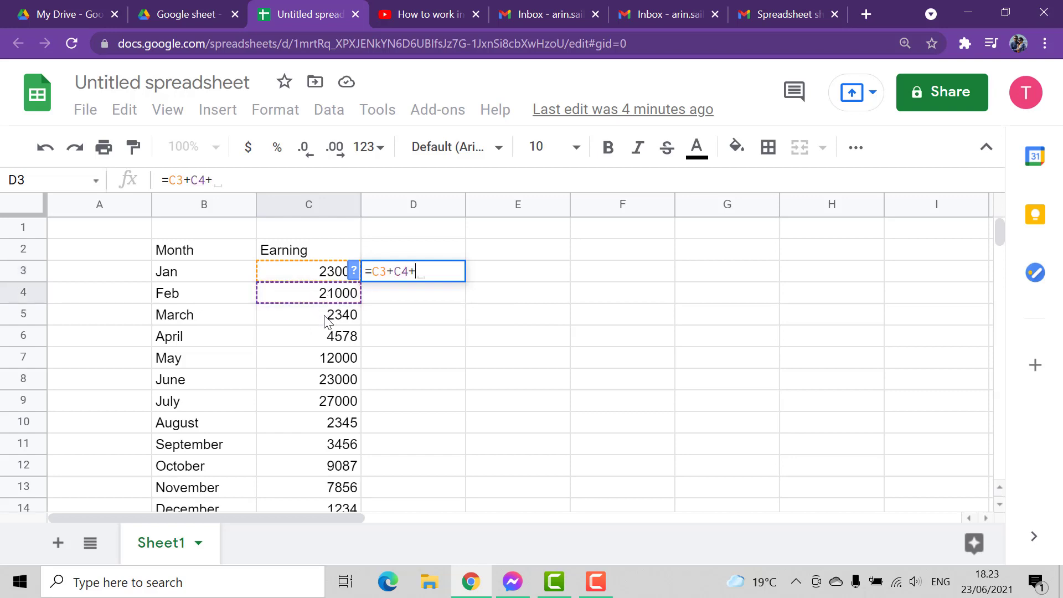
pyautogui.click(326, 320)
pyautogui.write('+')
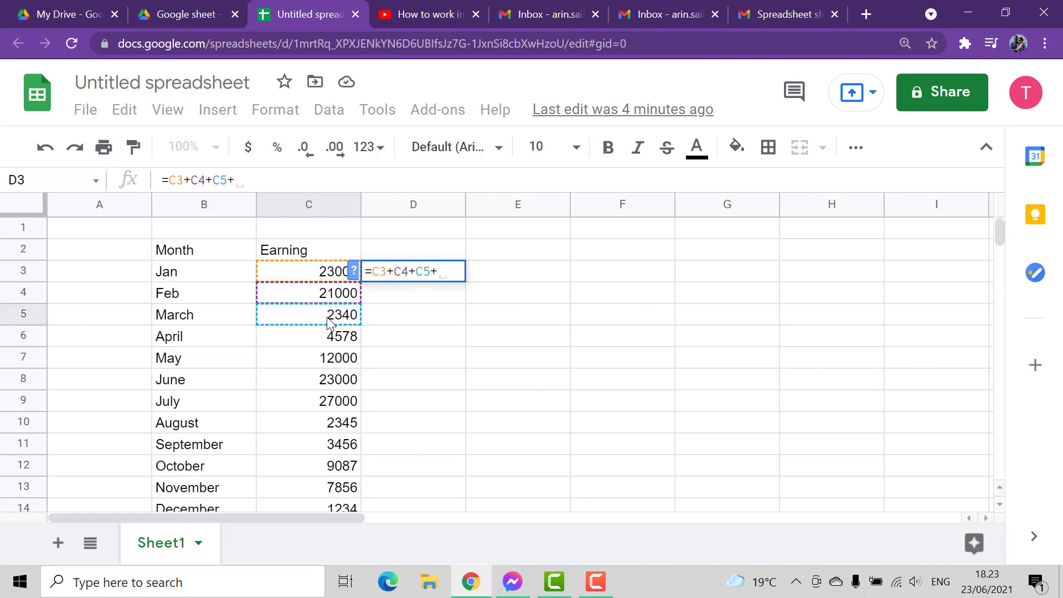
# Step: Complete the D3 formula with C6+C7+C8+C9+C10+C11+C12+C14, and dismiss the suggested autofill for the column
pyautogui.scroll(-3, 328, 320)
pyautogui.scroll(3, 327, 319)
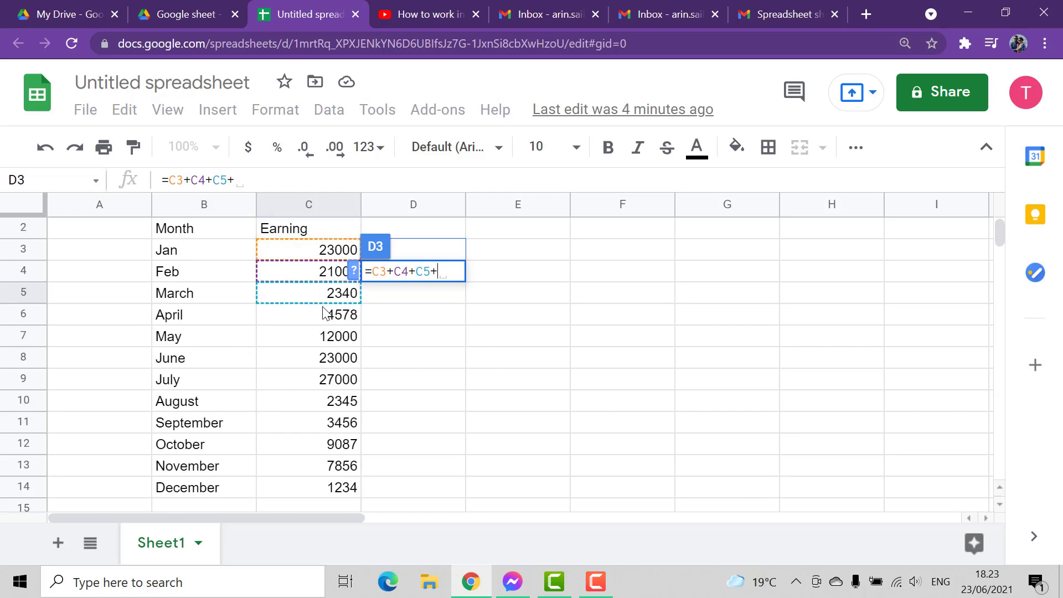
pyautogui.scroll(-2, 327, 338)
pyautogui.scroll(2, 328, 338)
pyautogui.scroll(-2, 330, 339)
pyautogui.scroll(-1, 330, 338)
pyautogui.write('C6+C7+C8+C9+C10+C11+C12+C13')
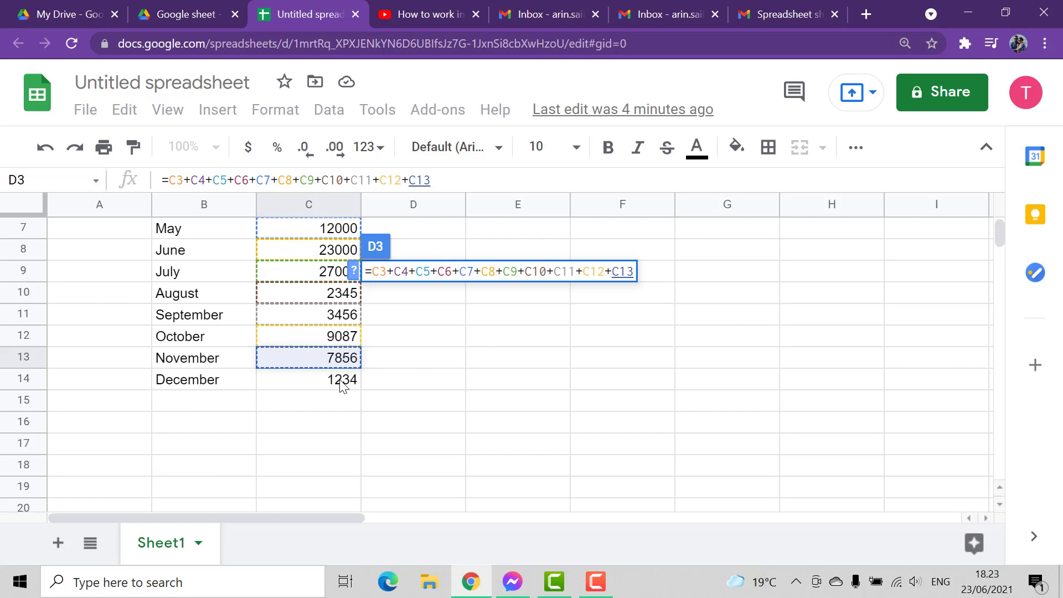
pyautogui.click(341, 382)
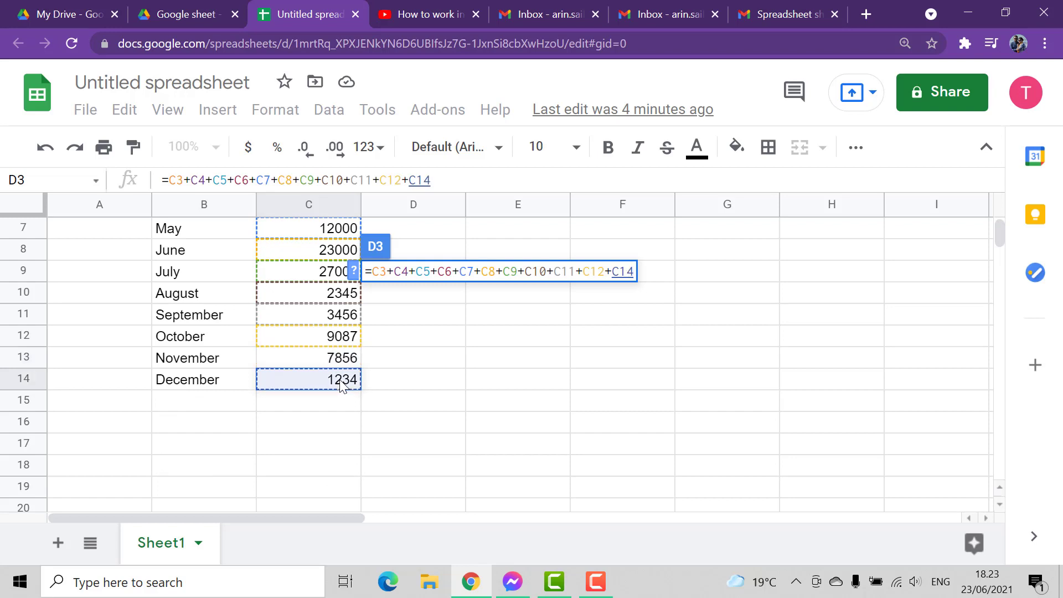
pyautogui.write('+')
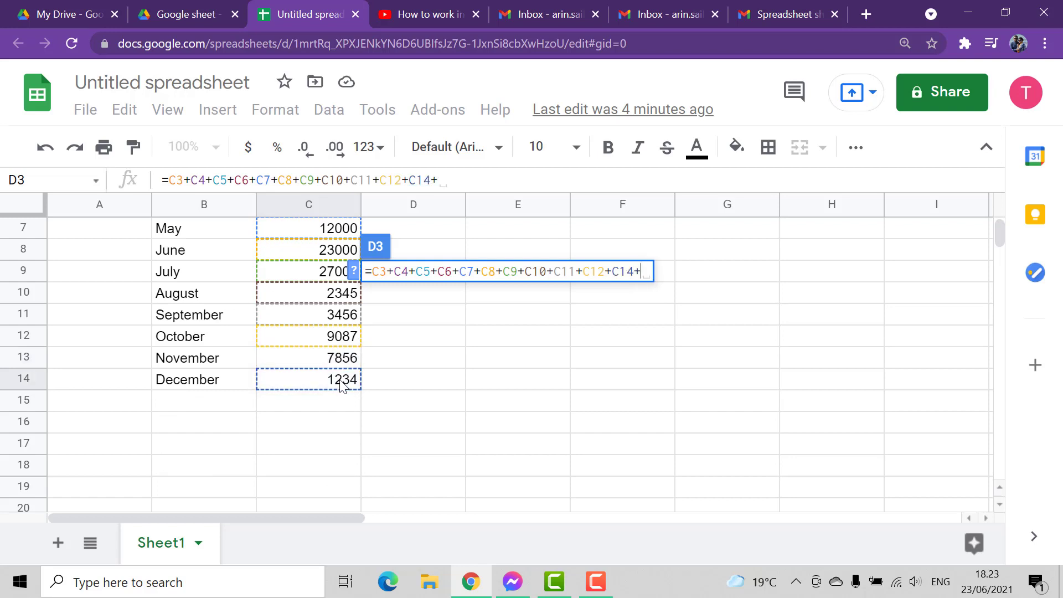
pyautogui.press('BackSpace')
pyautogui.press('Return')
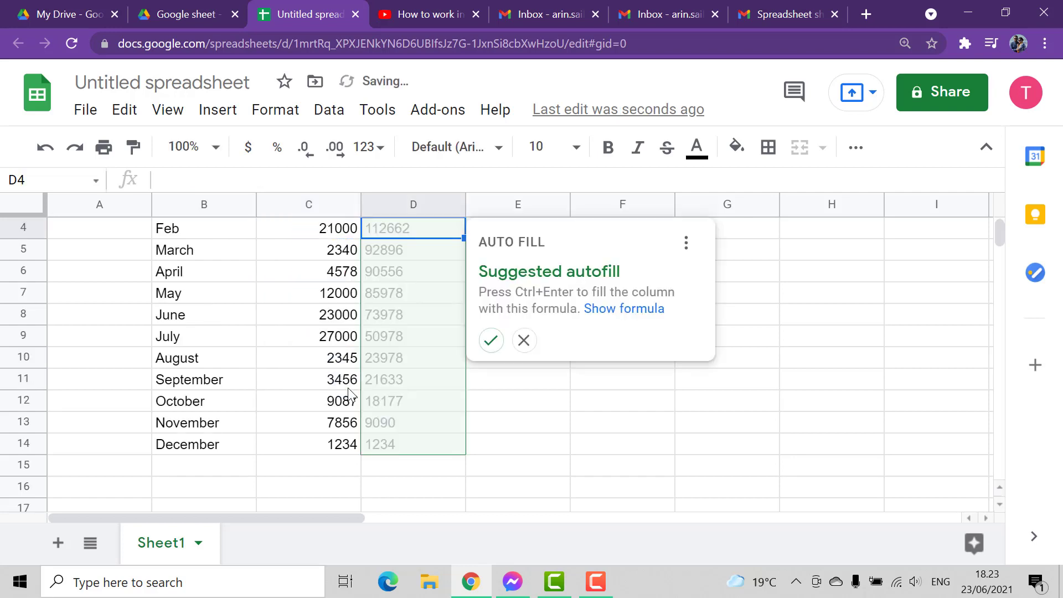
pyautogui.scroll(1, 453, 346)
pyautogui.click(523, 408)
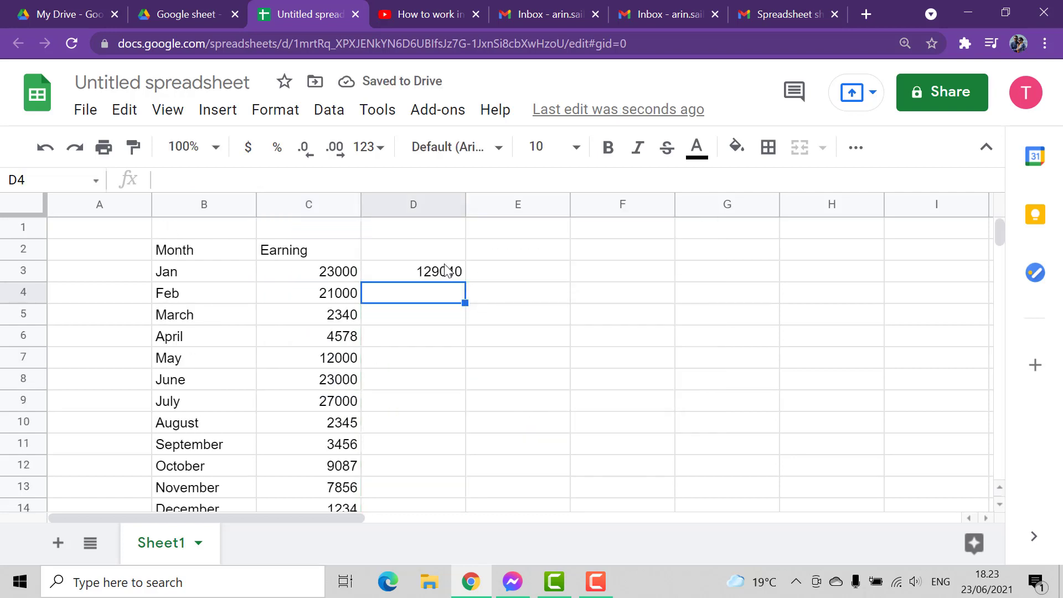
pyautogui.click(441, 271)
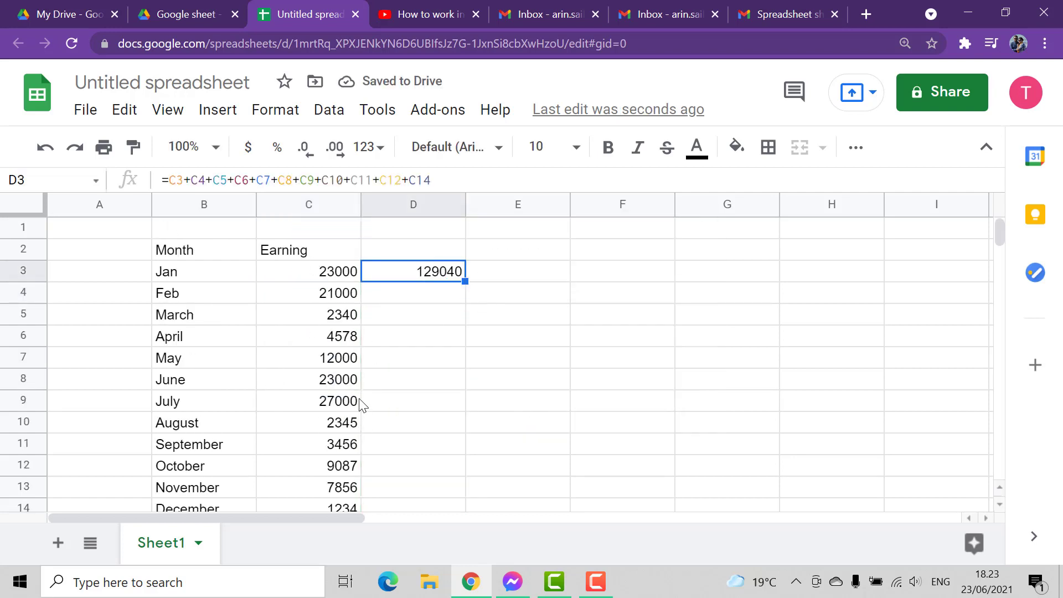
# Step: Total all monthly earnings in D4 with the built-in SUM function over C3:C14
pyautogui.click(443, 301)
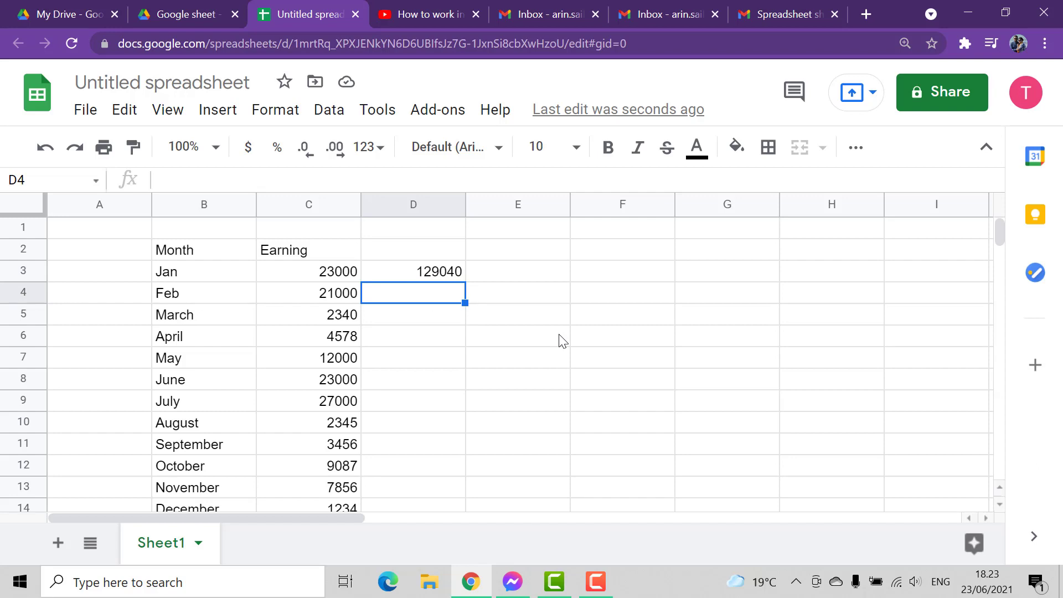
pyautogui.write('=')
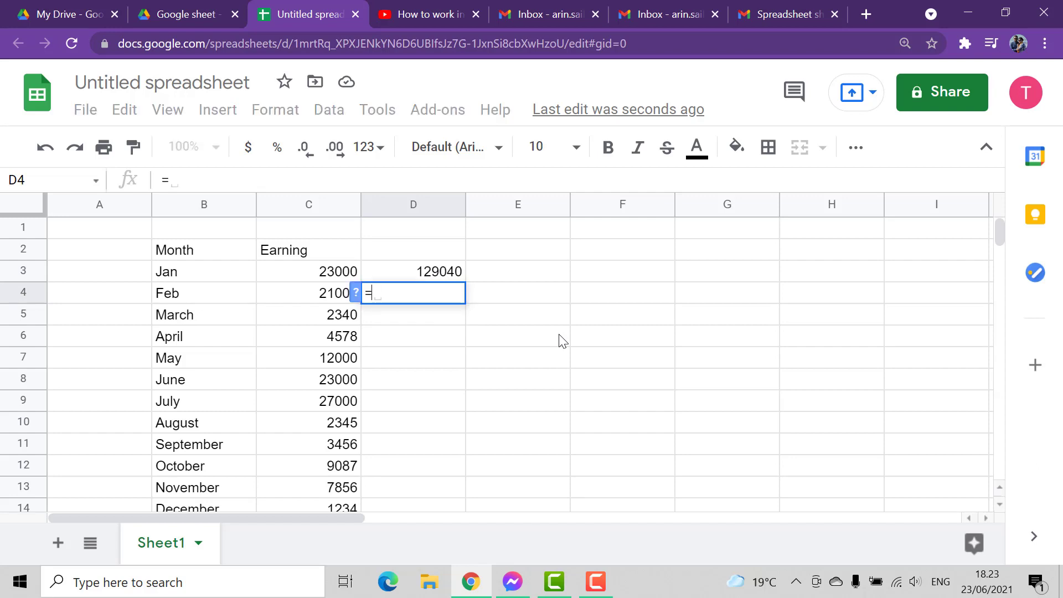
pyautogui.click(855, 148)
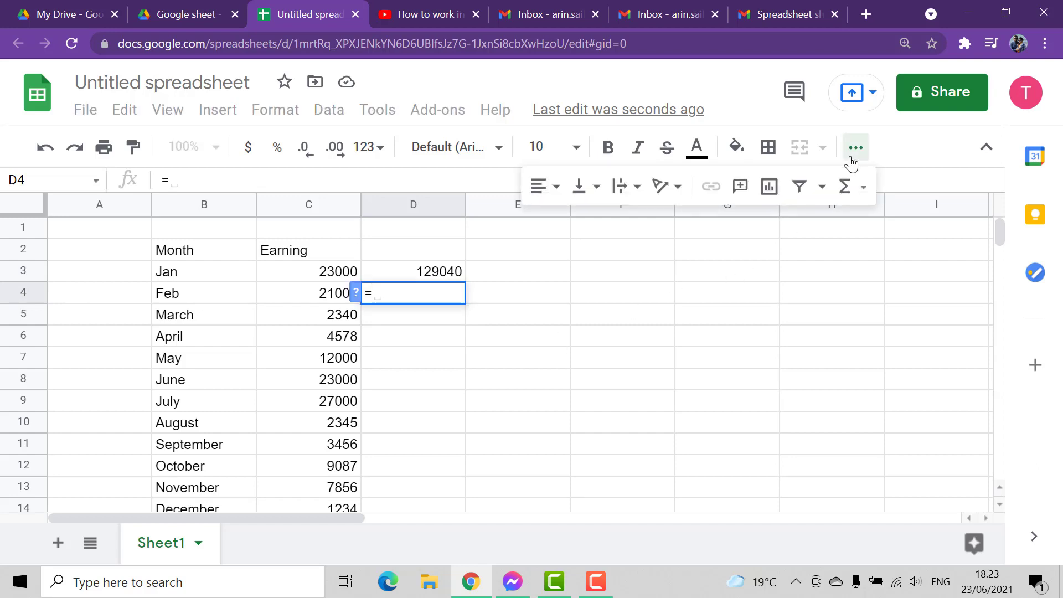
pyautogui.click(853, 194)
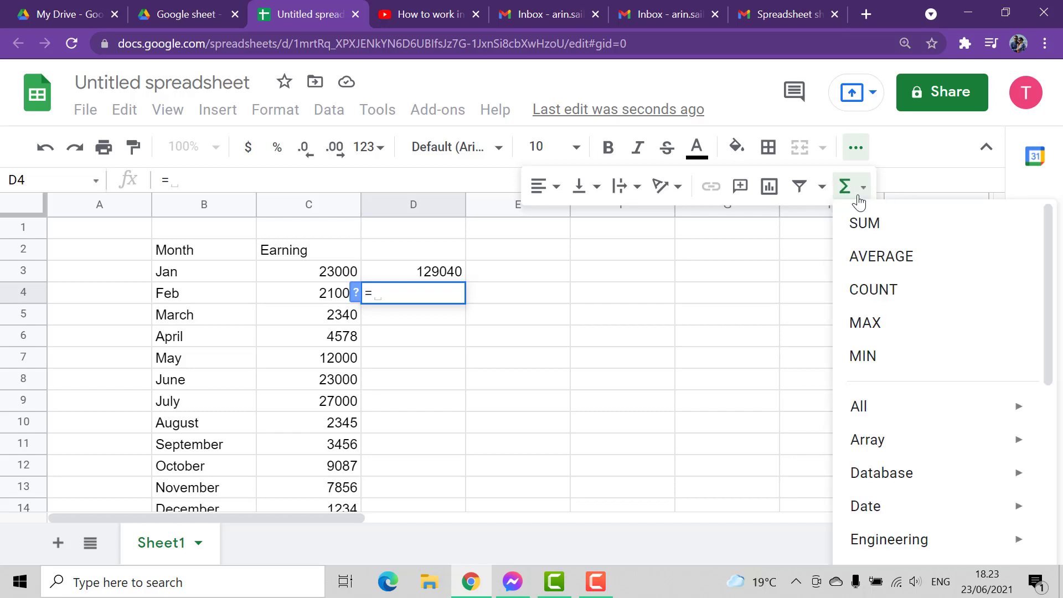
pyautogui.click(885, 224)
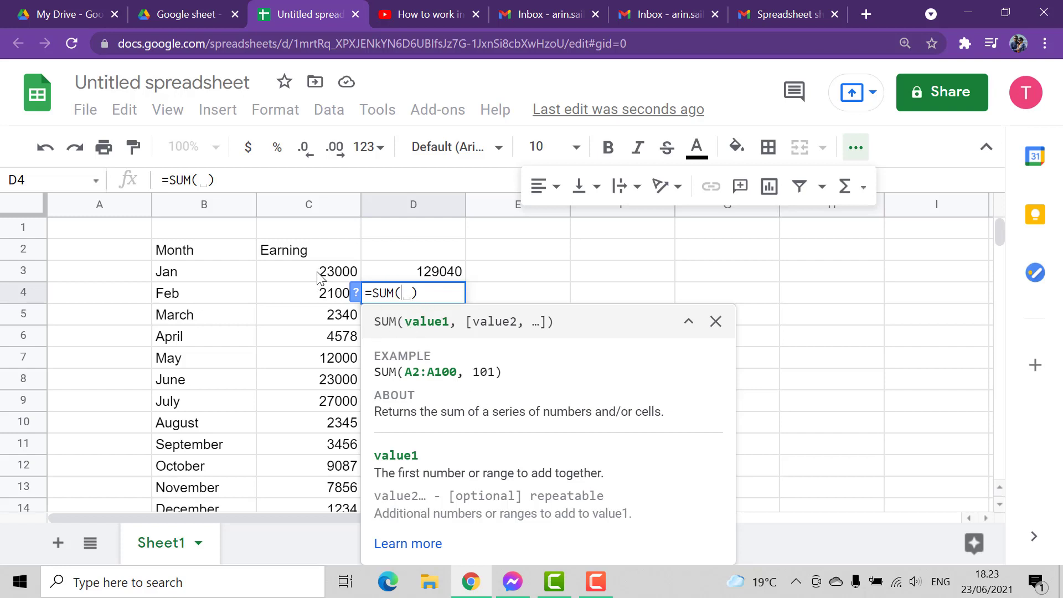
pyautogui.moveTo(319, 276); pyautogui.dragTo(330, 354)
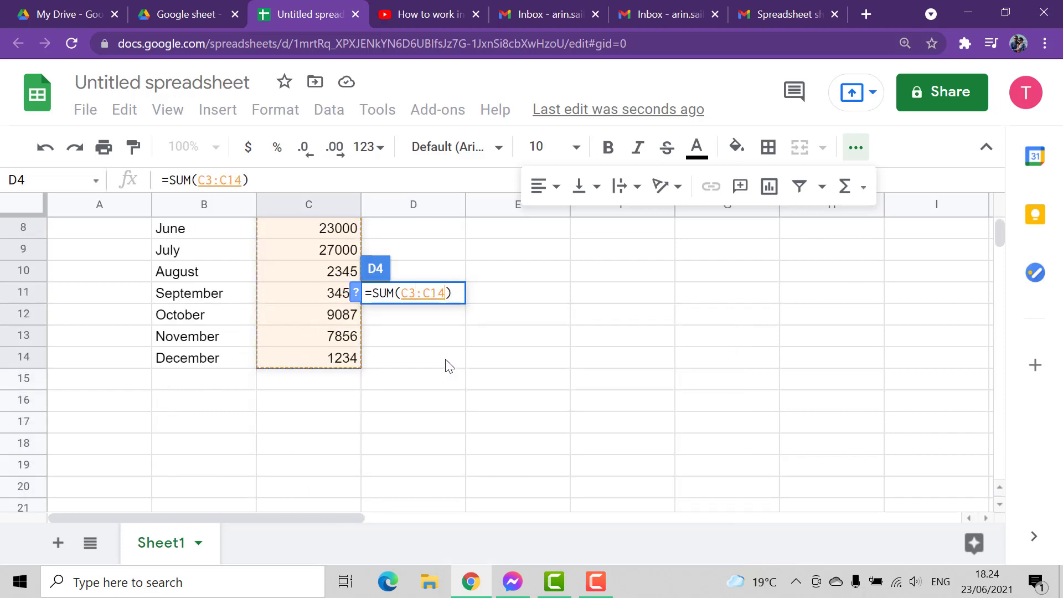
pyautogui.press('Return')
pyautogui.scroll(2, 445, 366)
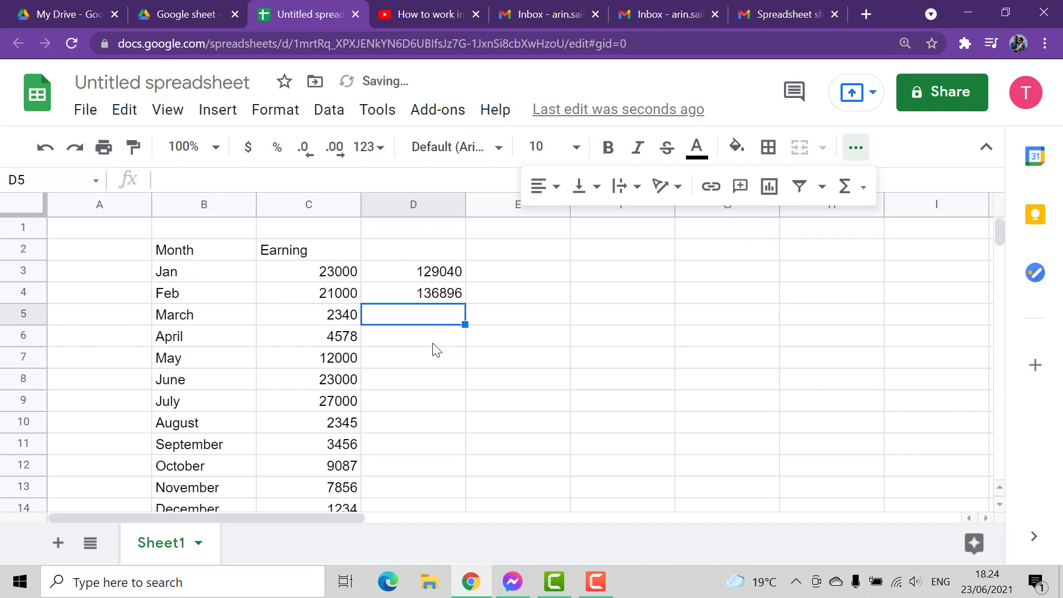
# Step: Check the cell references in the D3 addition formula against the monthly earnings rows from Jan to December
pyautogui.scroll(-2, 437, 350)
pyautogui.scroll(2, 437, 350)
pyautogui.press('Up')
pyautogui.press('Up')
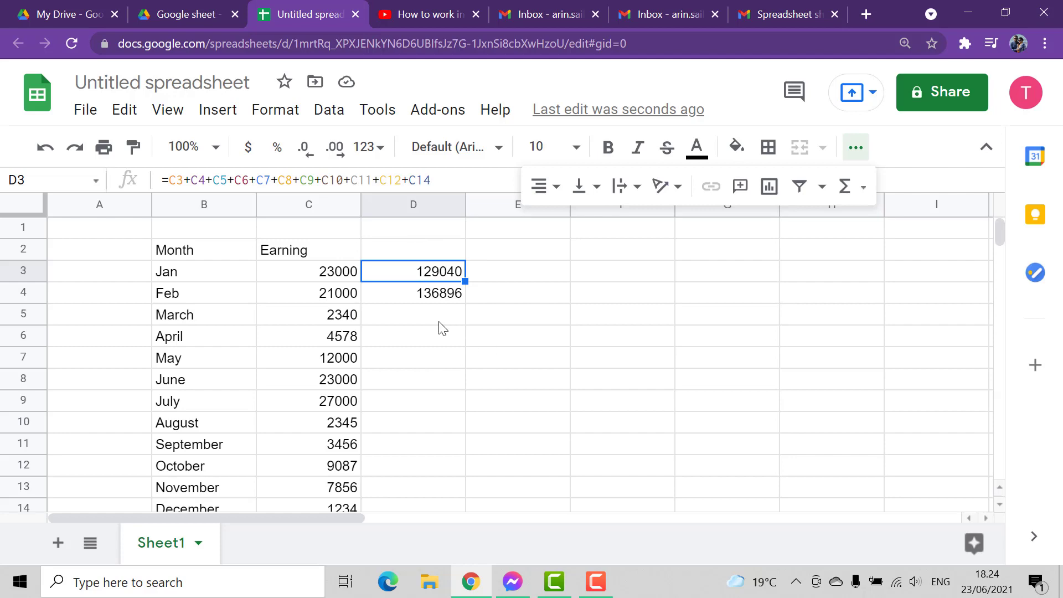
pyautogui.scroll(-2, 439, 328)
pyautogui.scroll(2, 437, 330)
pyautogui.scroll(-2, 343, 280)
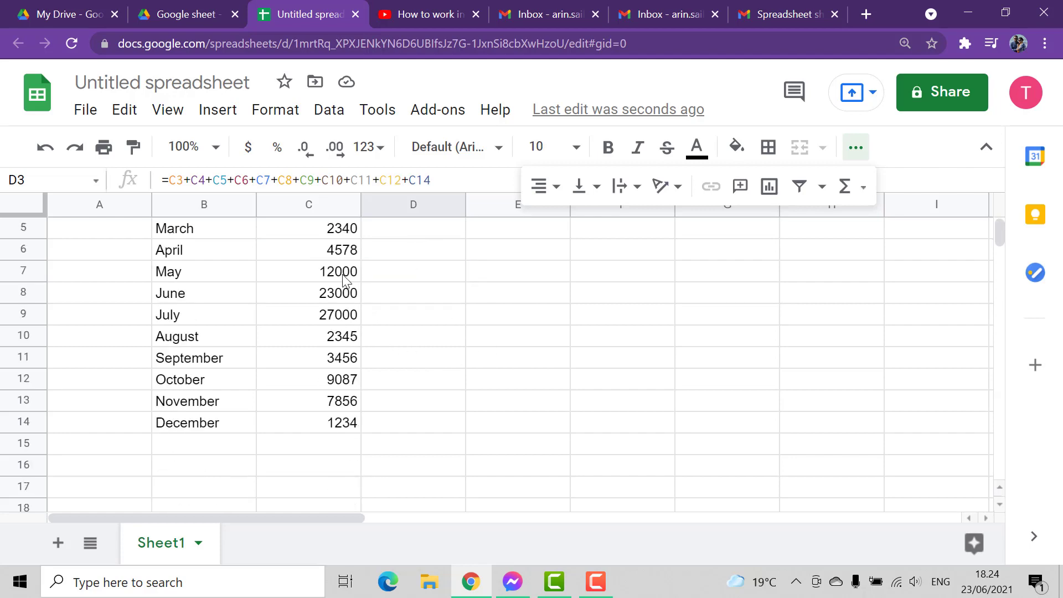
pyautogui.scroll(2, 332, 280)
pyautogui.scroll(-2, 343, 376)
pyautogui.scroll(2, 340, 385)
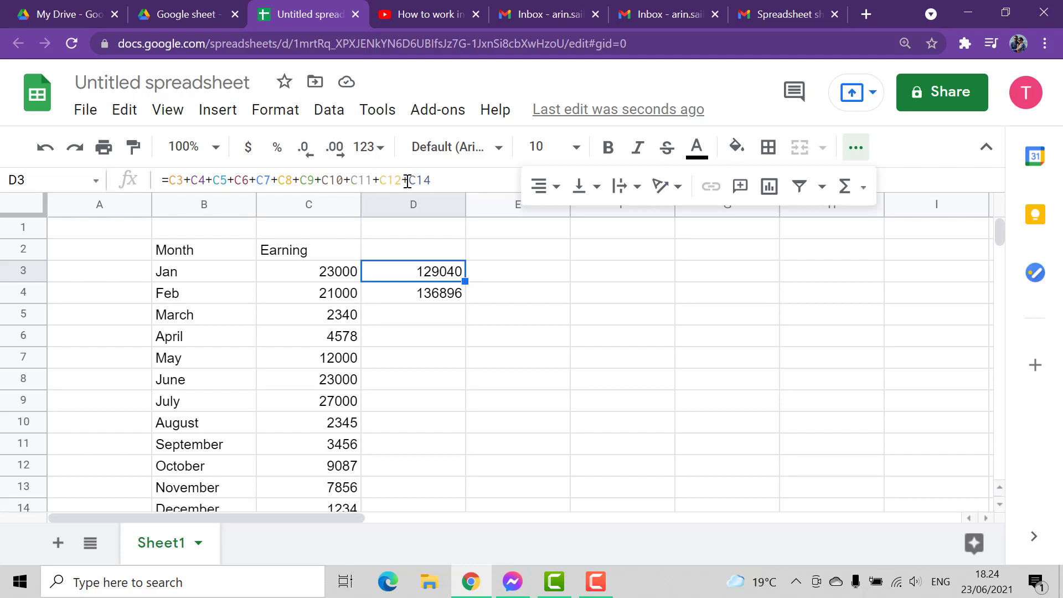
# Step: Append +C13 to the end of the addition formula in D3 to include the November earnings
pyautogui.click(435, 181)
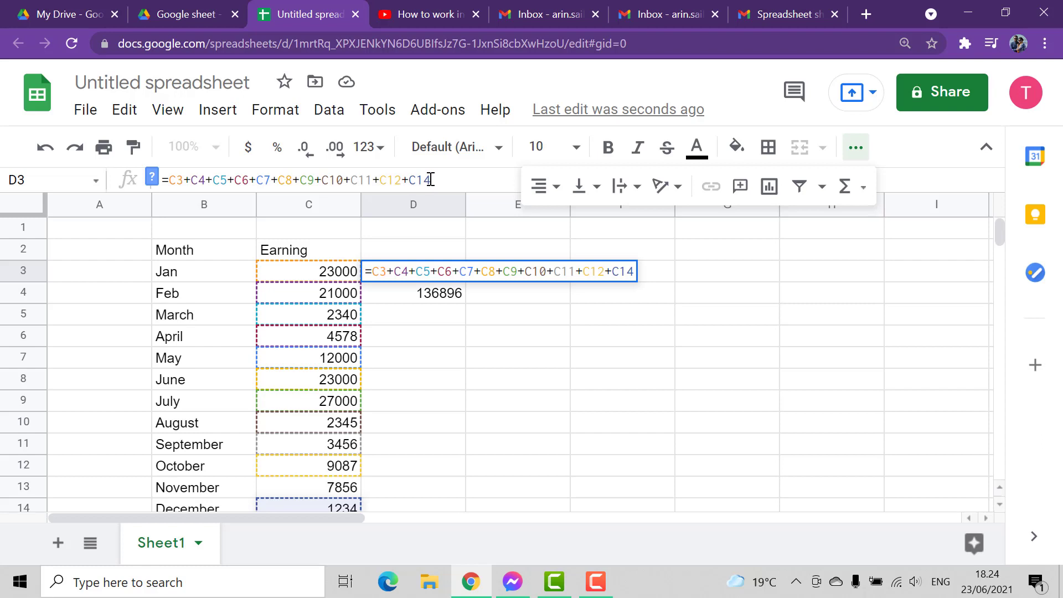
pyautogui.write('+')
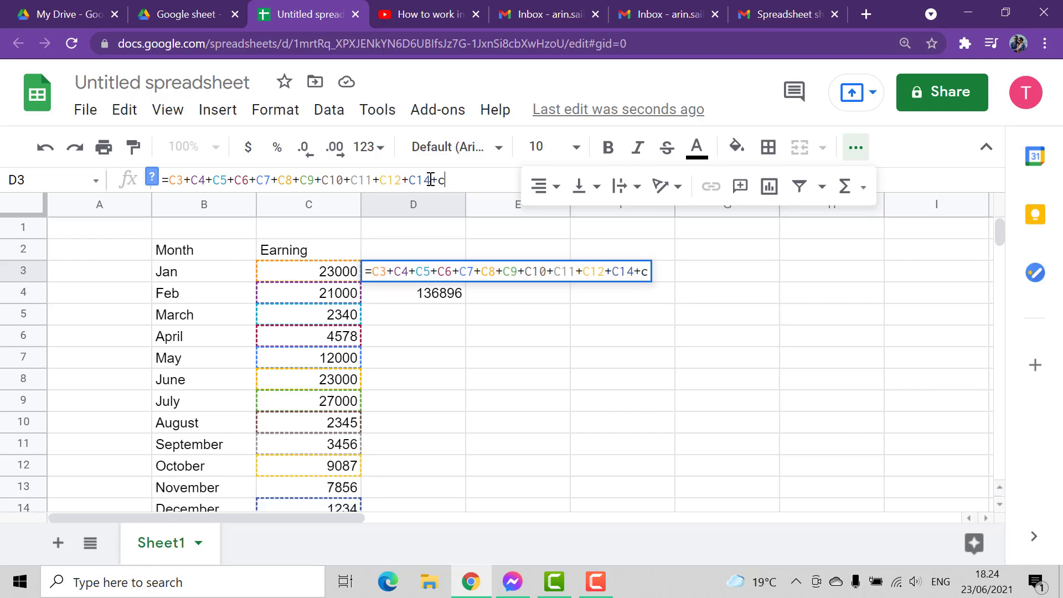
pyautogui.write('c13')
pyautogui.press('Return')
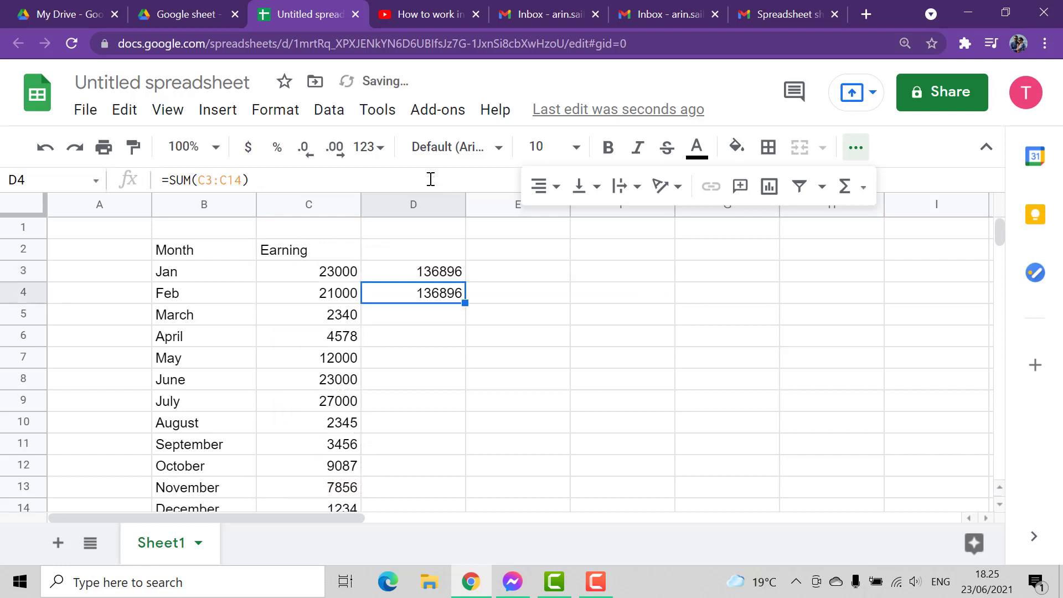
# Step: Compare the manual addition formula in D3 with the SUM formula in D4
pyautogui.click(438, 358)
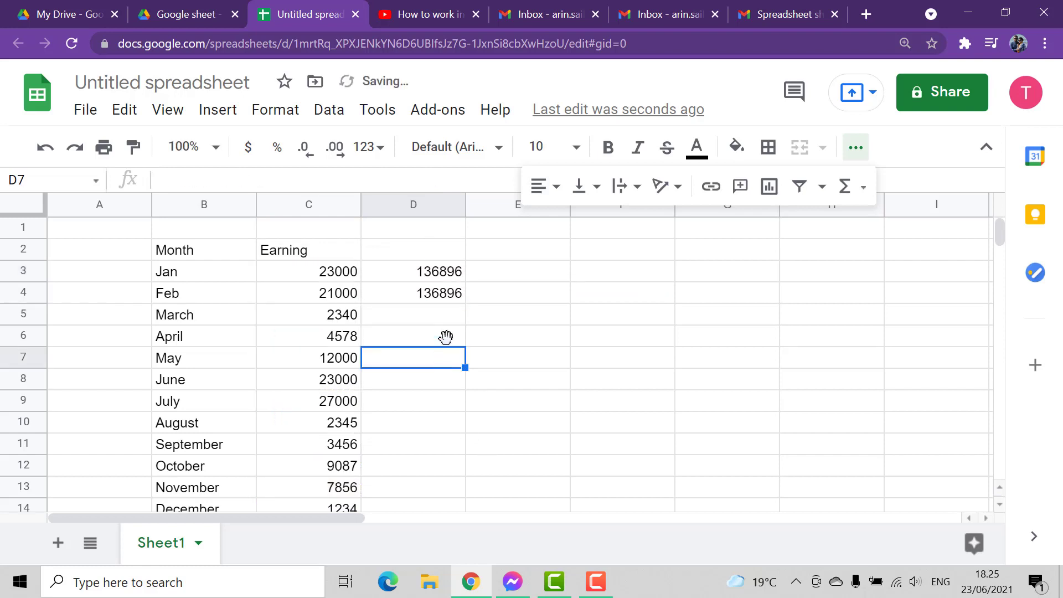
pyautogui.click(438, 274)
pyautogui.click(443, 291)
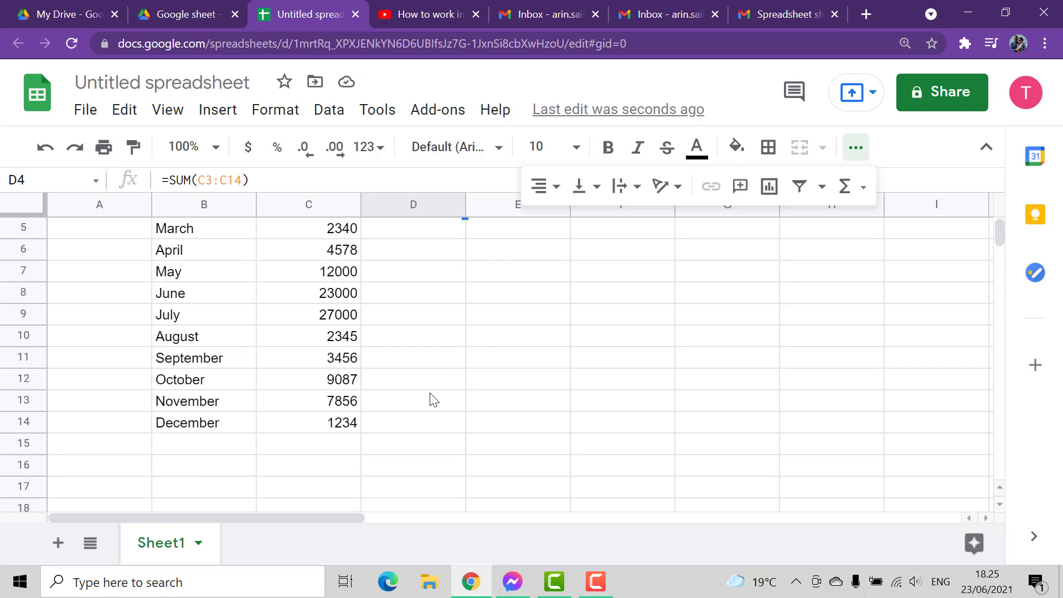
pyautogui.click(449, 272)
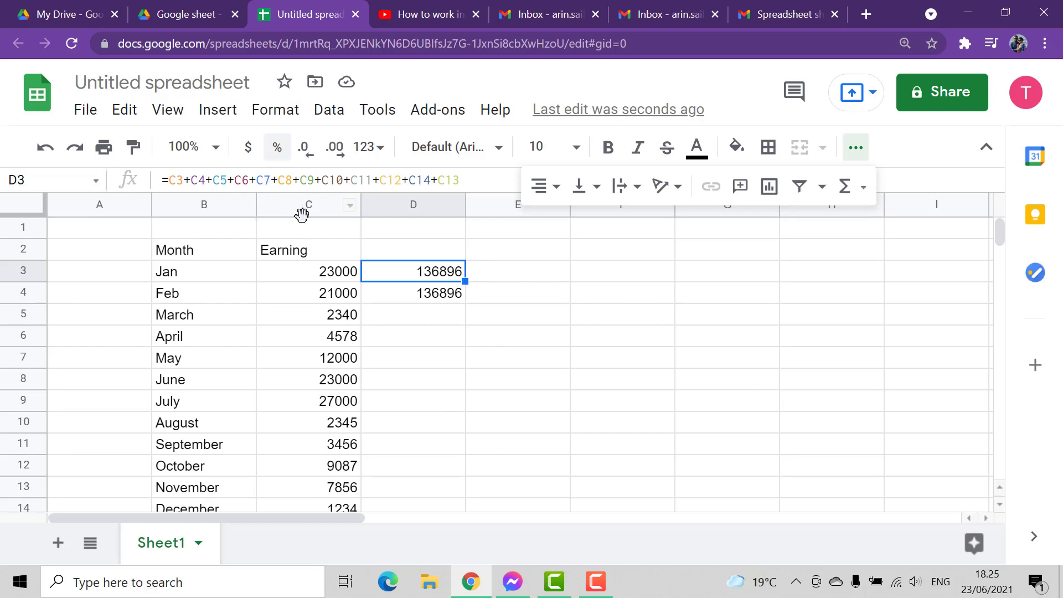
pyautogui.click(436, 298)
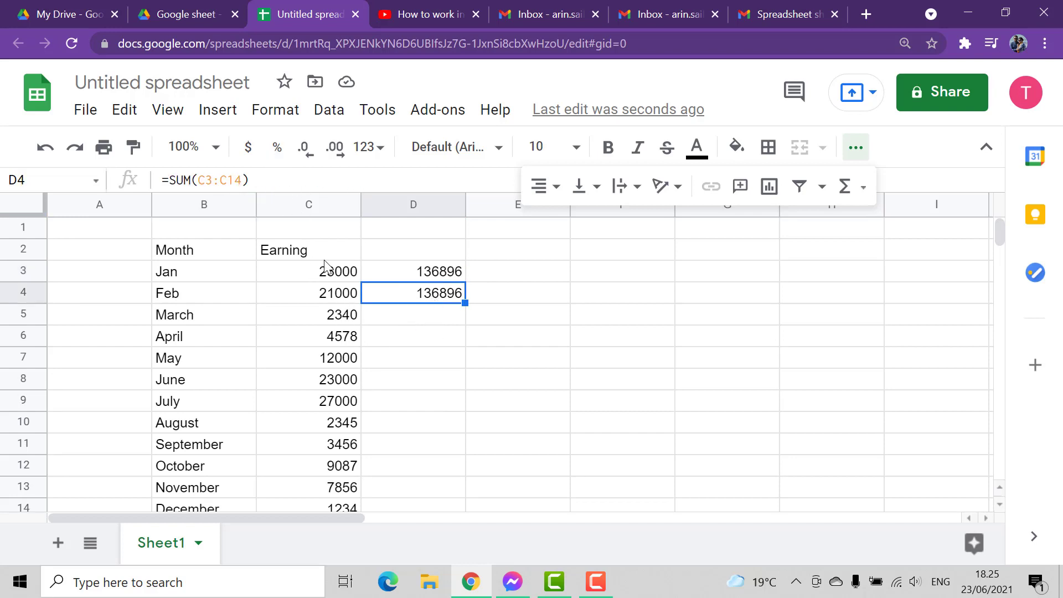
pyautogui.scroll(-3, 354, 301)
pyautogui.scroll(3, 357, 306)
pyautogui.scroll(-2, 361, 311)
pyautogui.scroll(2, 399, 317)
pyautogui.scroll(-2, 368, 376)
pyautogui.scroll(2, 369, 377)
# Step: Subtract the Feb earnings from the Jan earnings in D6 with the formula =C3-C4
pyautogui.click(413, 339)
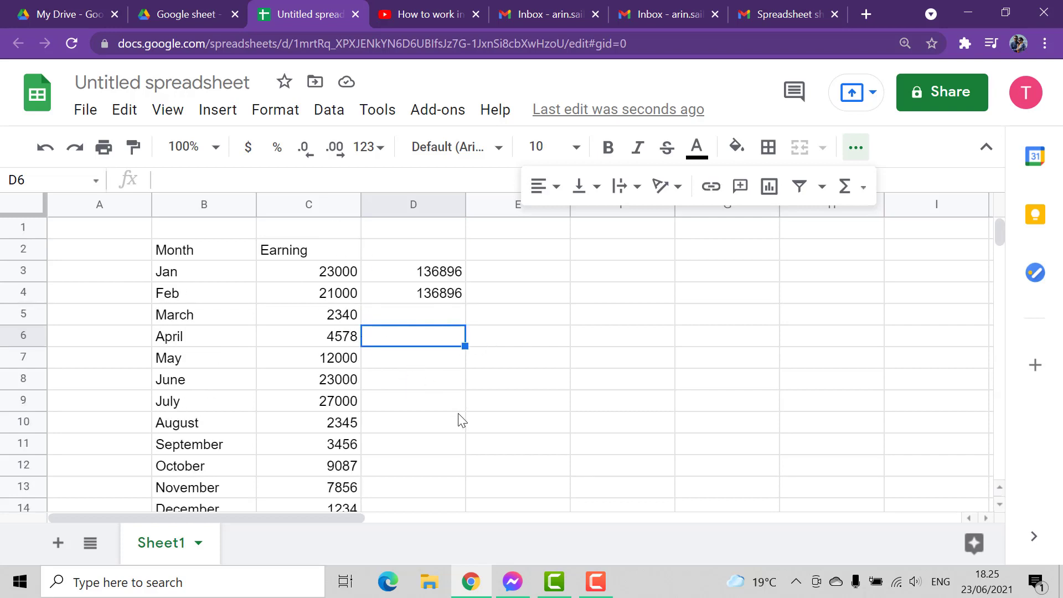
pyautogui.write('=')
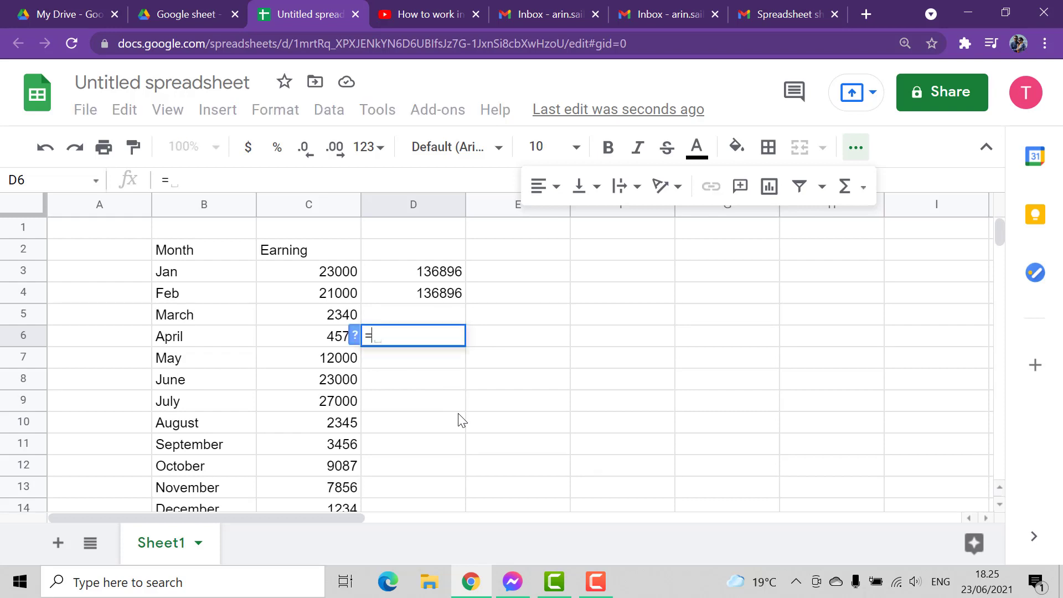
pyautogui.click(330, 278)
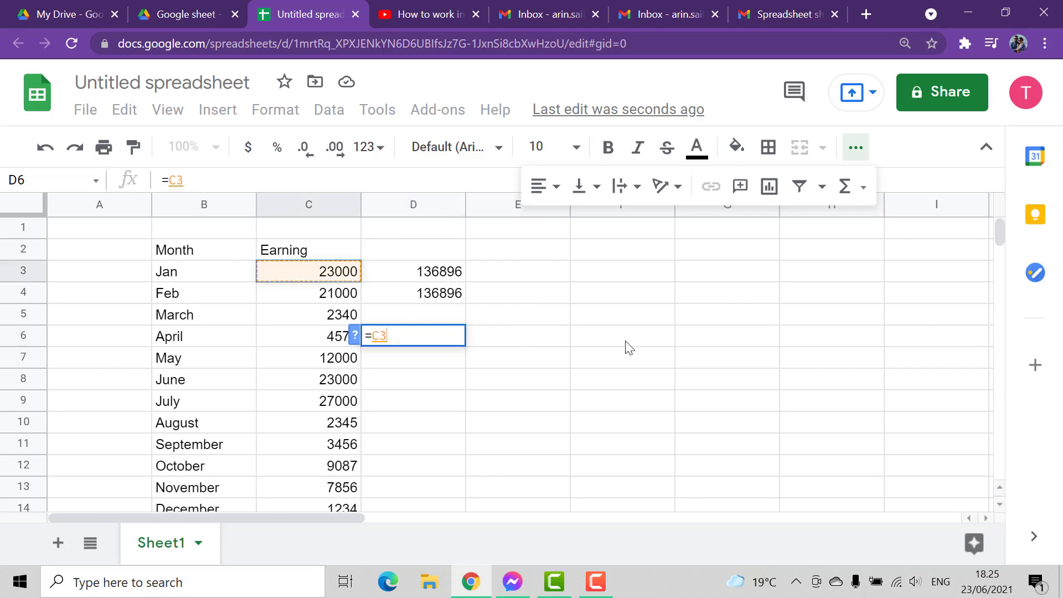
pyautogui.write('-')
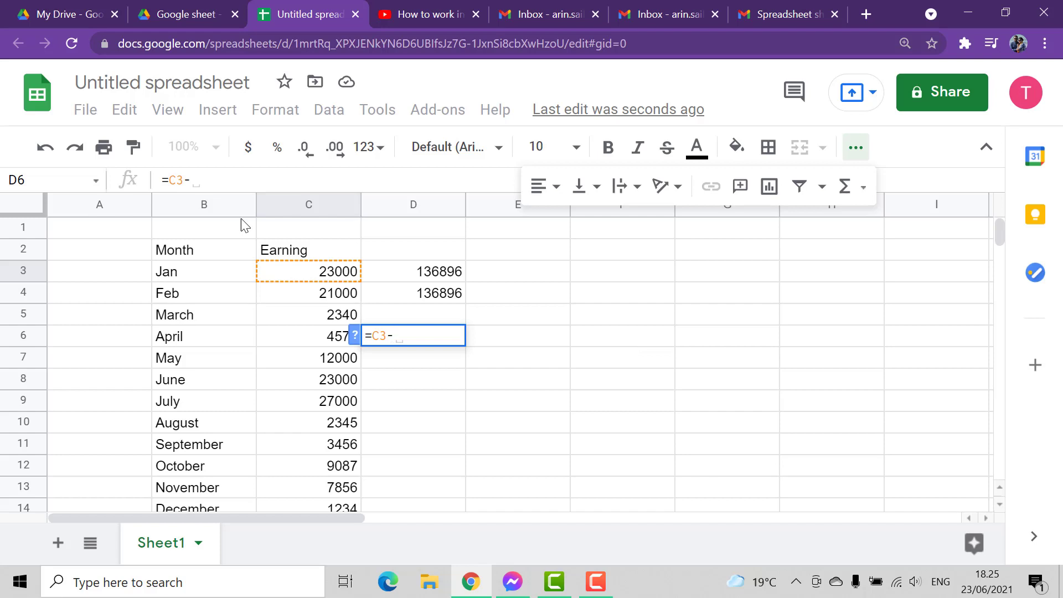
pyautogui.click(311, 293)
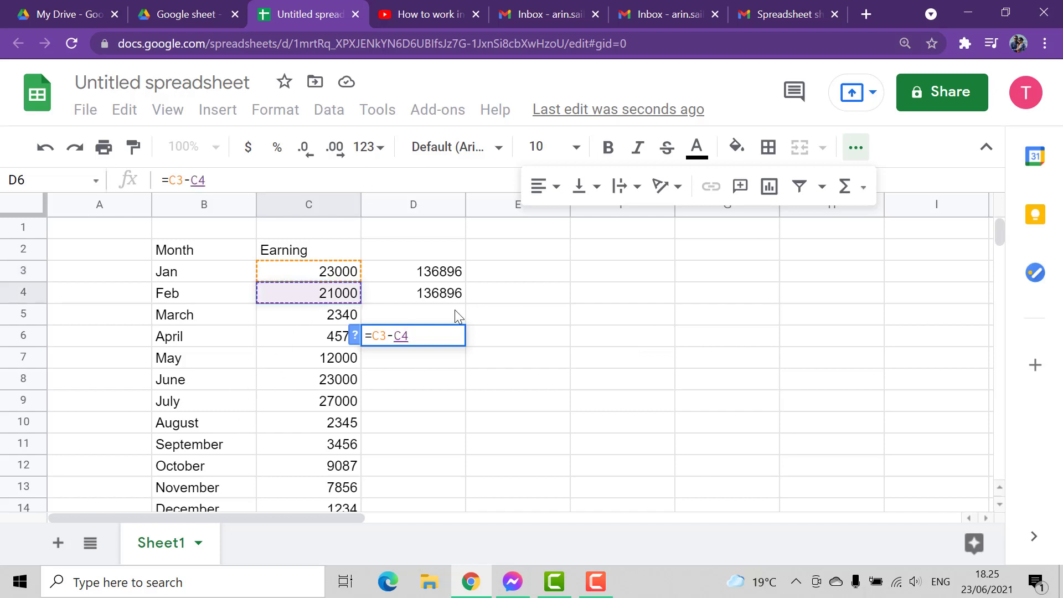
pyautogui.press('Return')
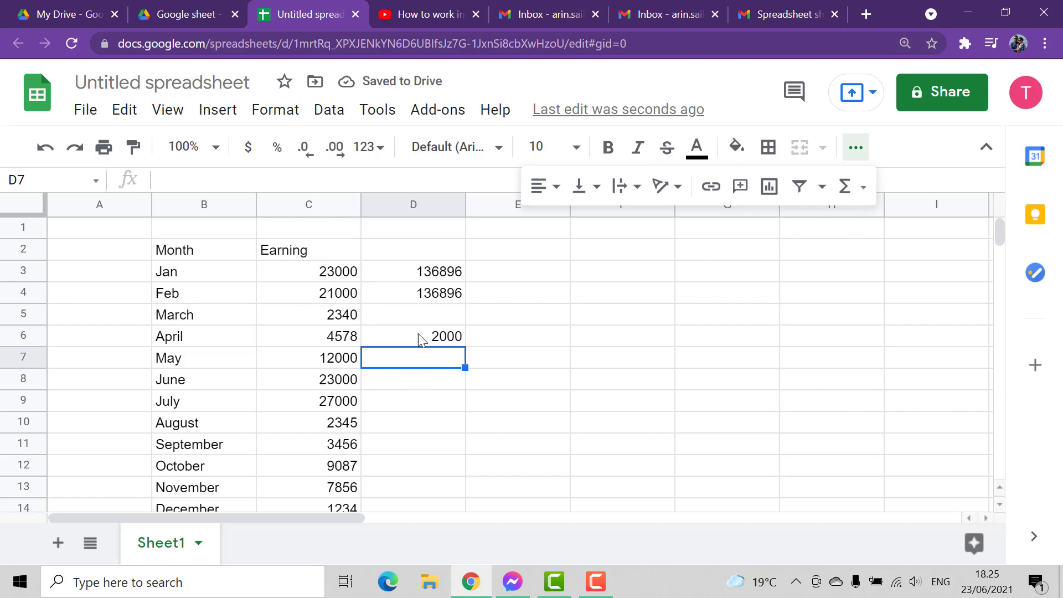
pyautogui.click(310, 277)
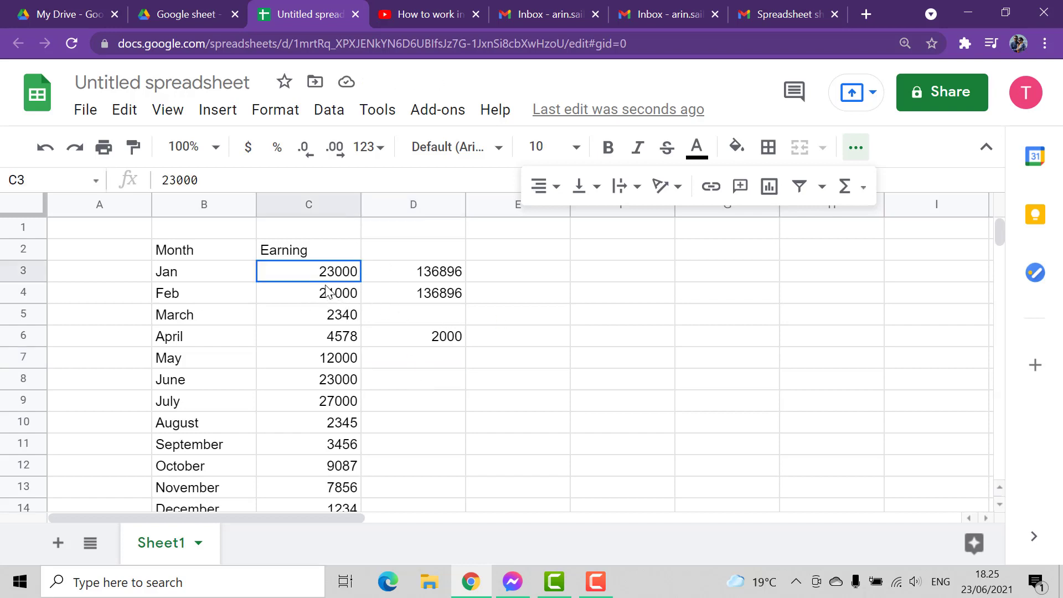
pyautogui.moveTo(326, 289); pyautogui.dragTo(328, 292)
pyautogui.click(449, 380)
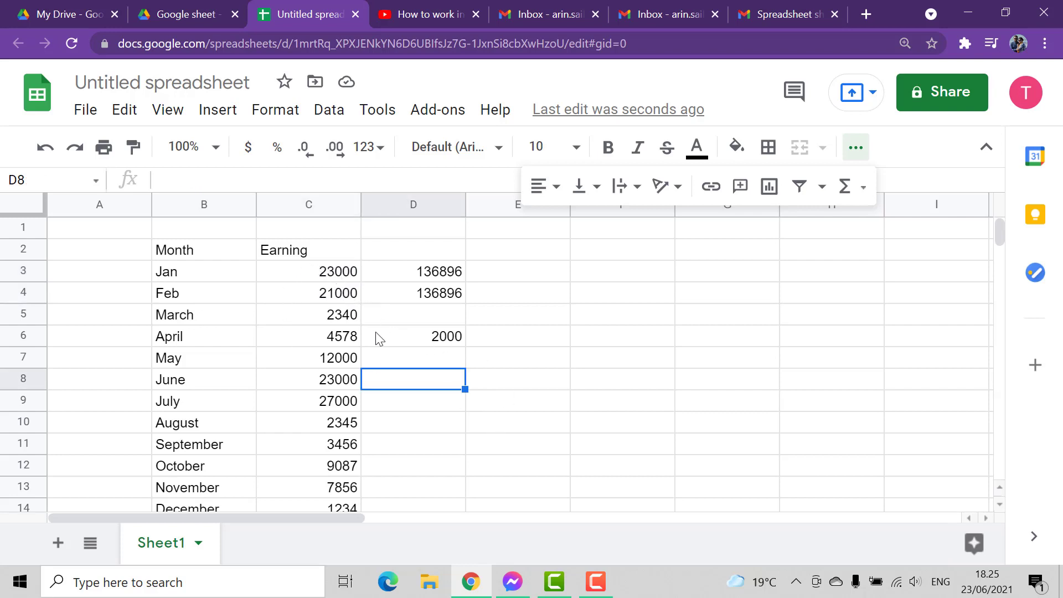
pyautogui.click(312, 271)
pyautogui.click(321, 293)
pyautogui.click(431, 361)
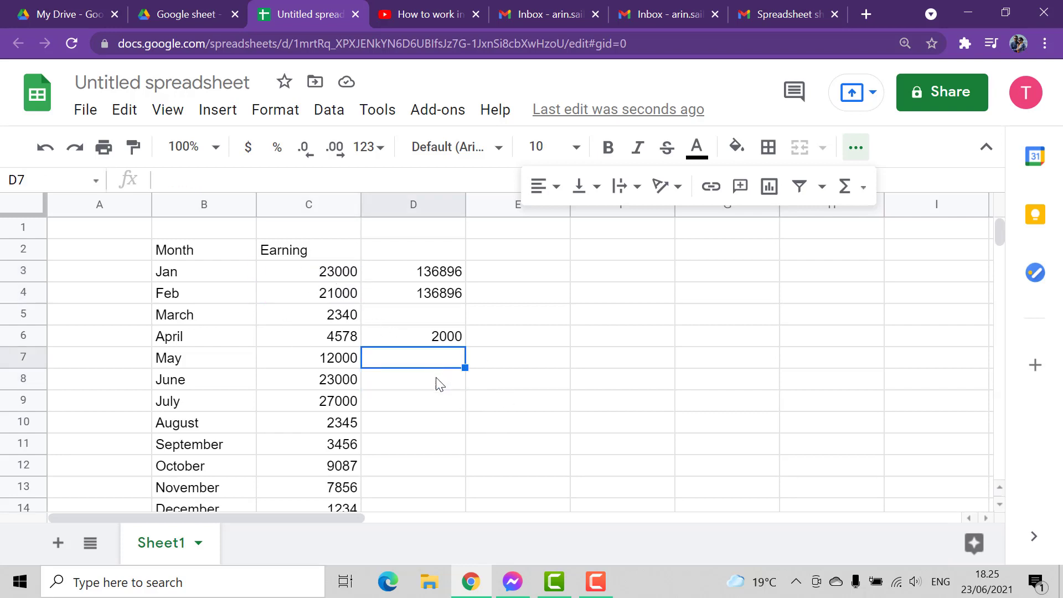
# Step: Multiply the Jan and Feb earnings in D8 with the formula =C3*C4
pyautogui.click(440, 382)
pyautogui.write('=')
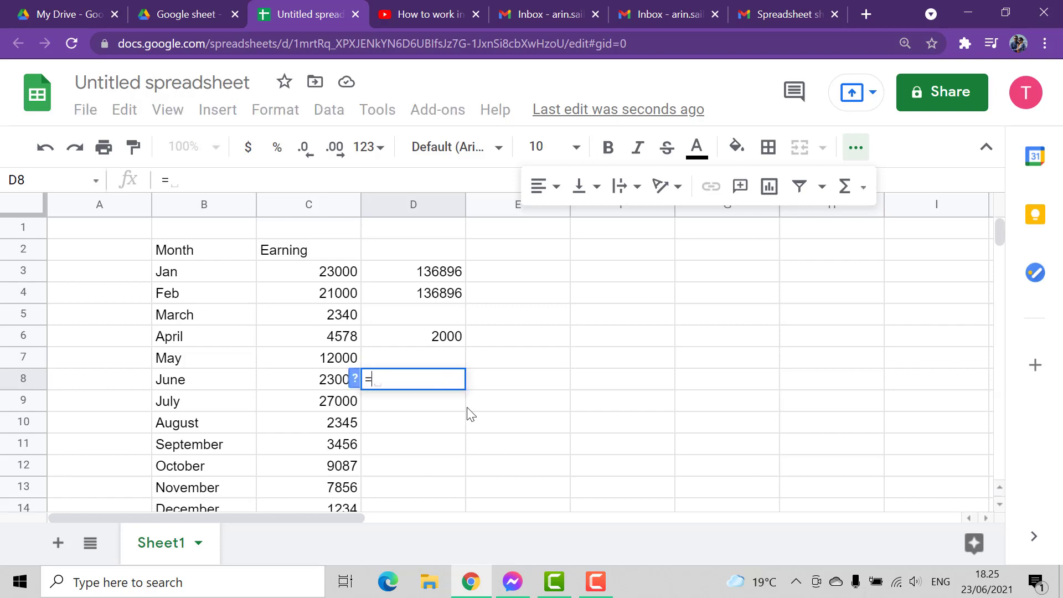
pyautogui.click(300, 278)
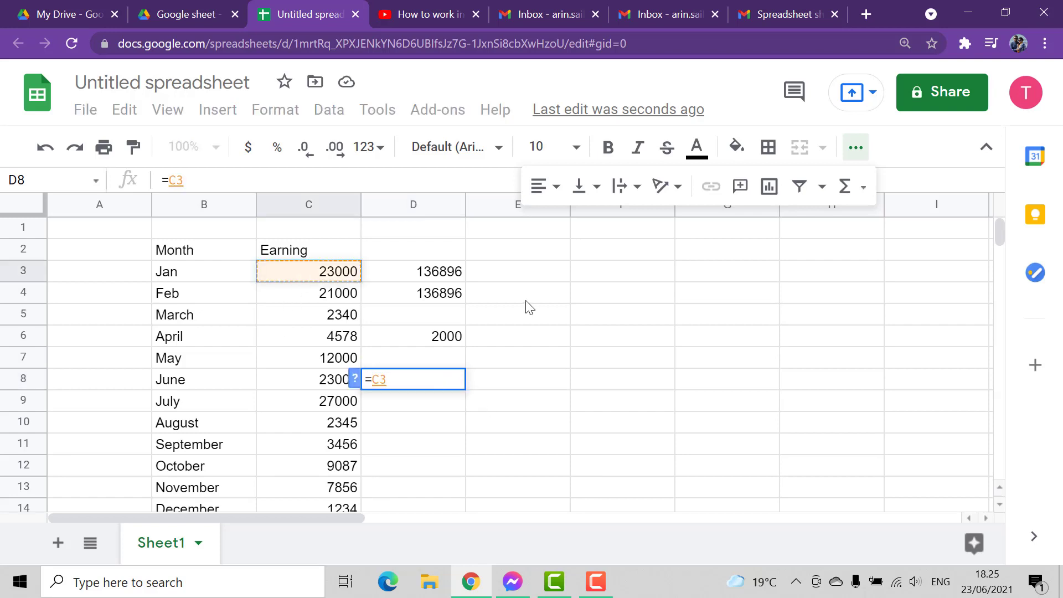
pyautogui.write('*')
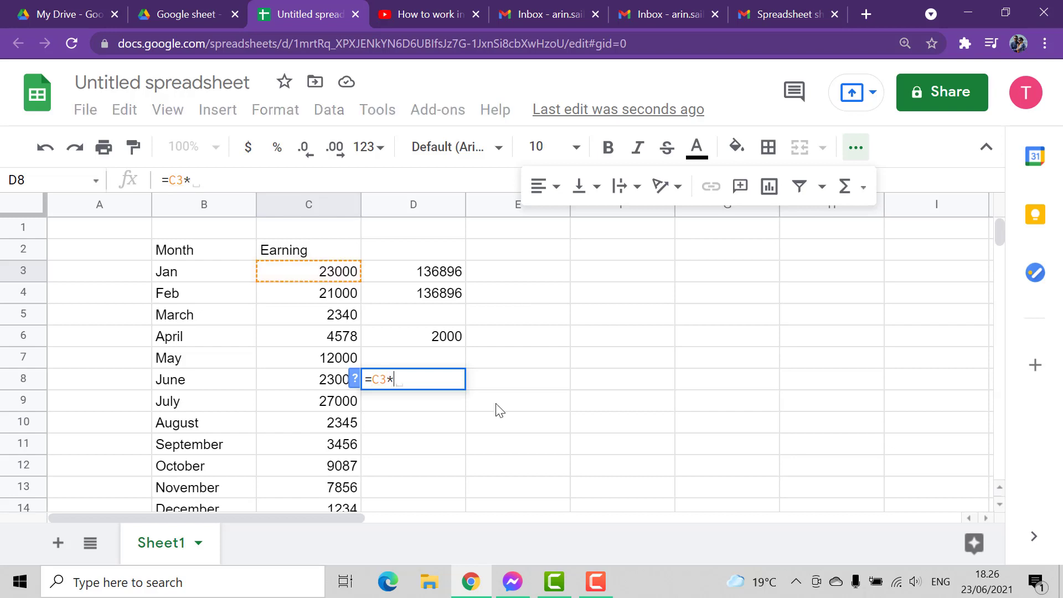
pyautogui.click(340, 299)
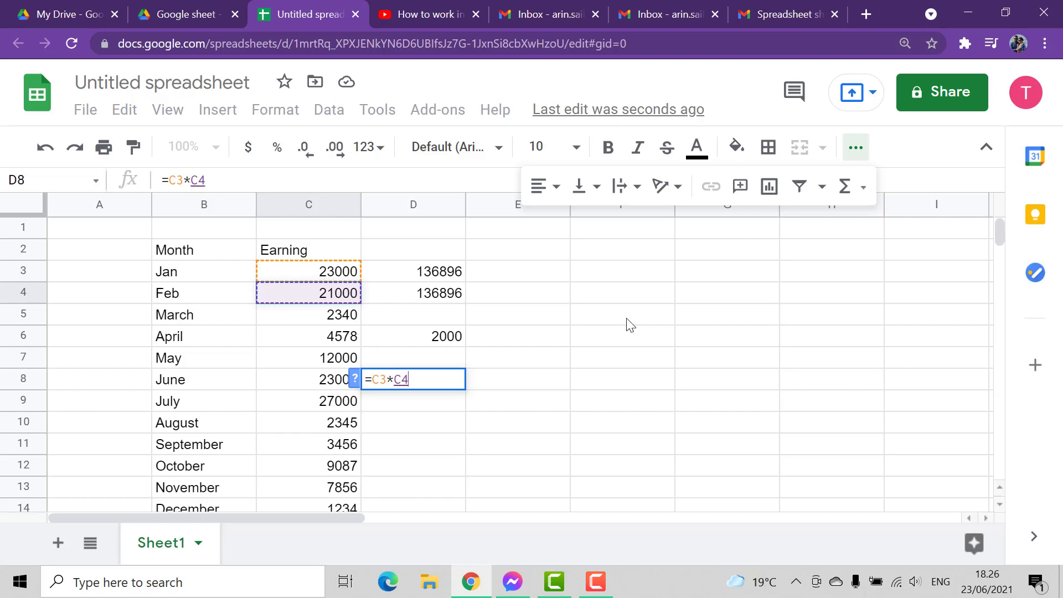
pyautogui.press('Return')
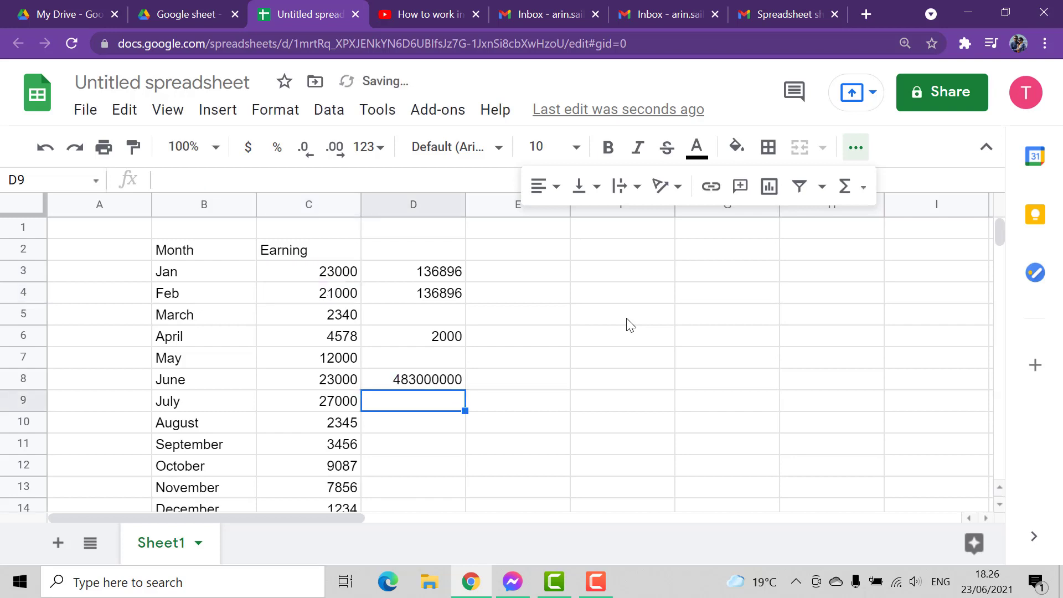
# Step: Divide the Jan earnings by the Feb earnings in D10 with the formula =C3/C4
pyautogui.click(450, 381)
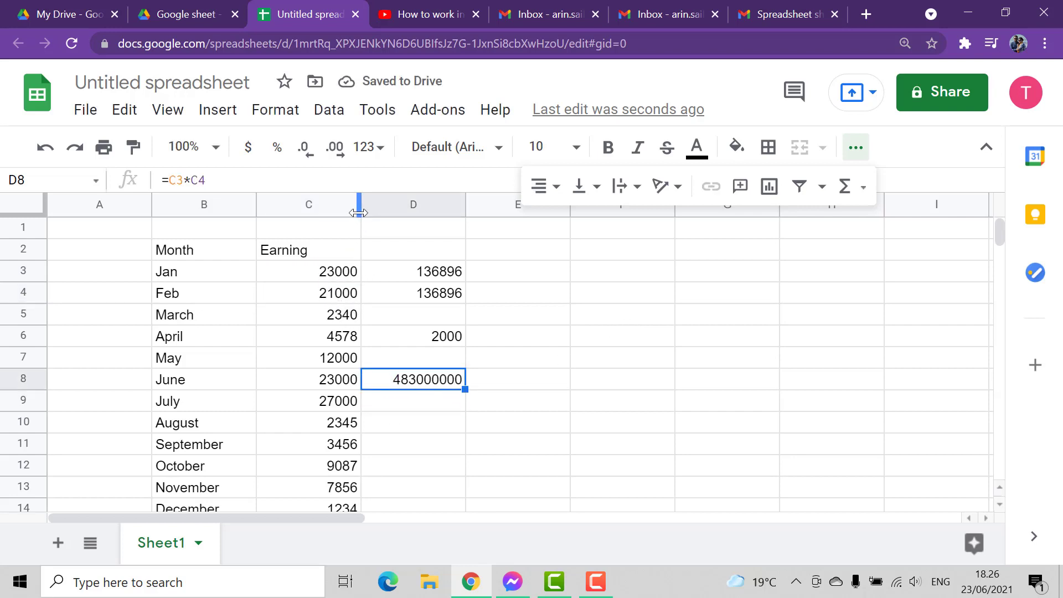
pyautogui.click(430, 428)
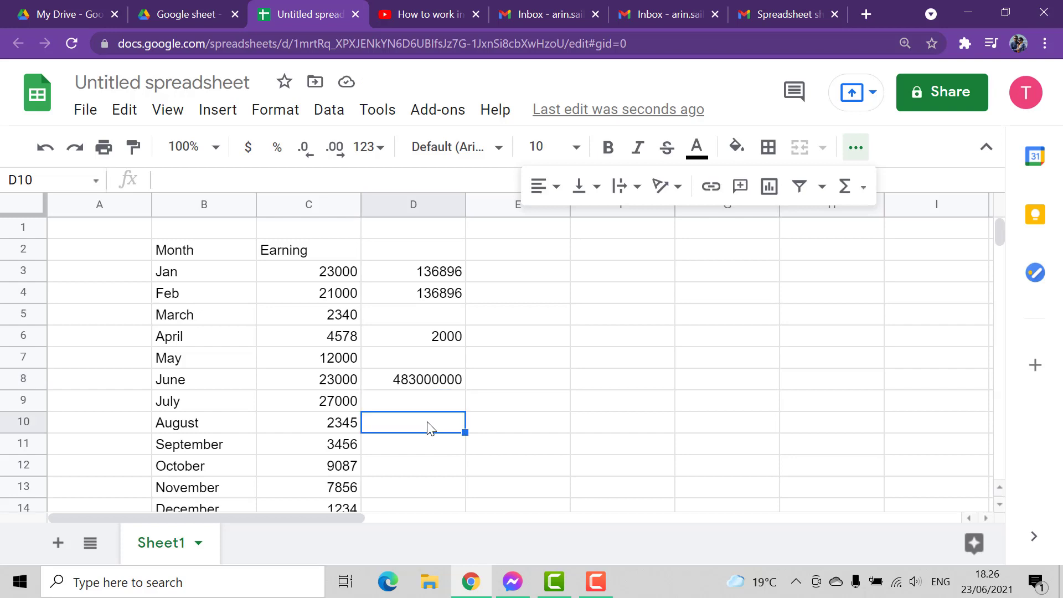
pyautogui.write('=')
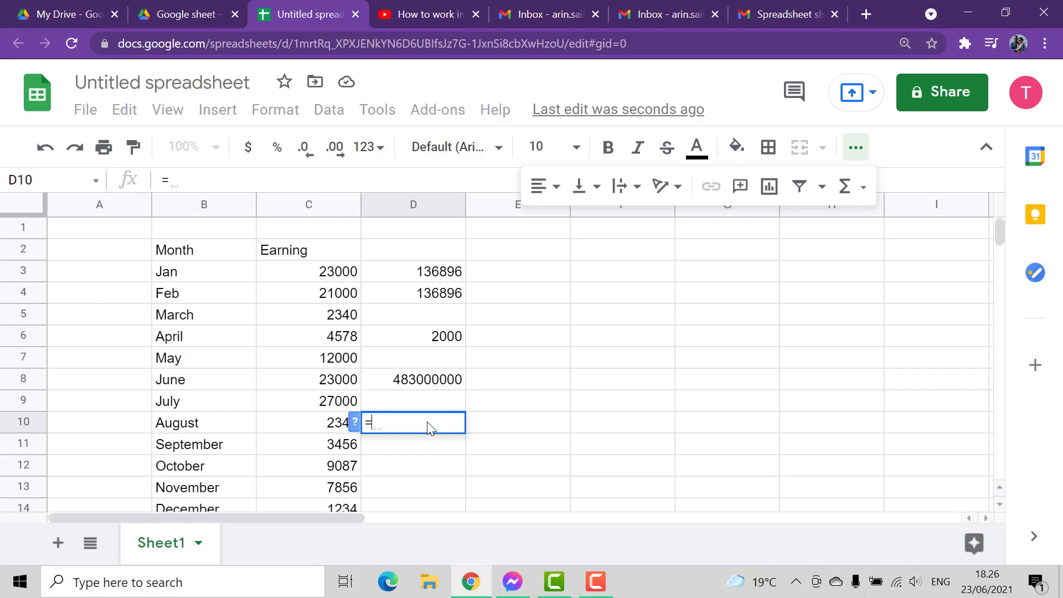
pyautogui.click(340, 272)
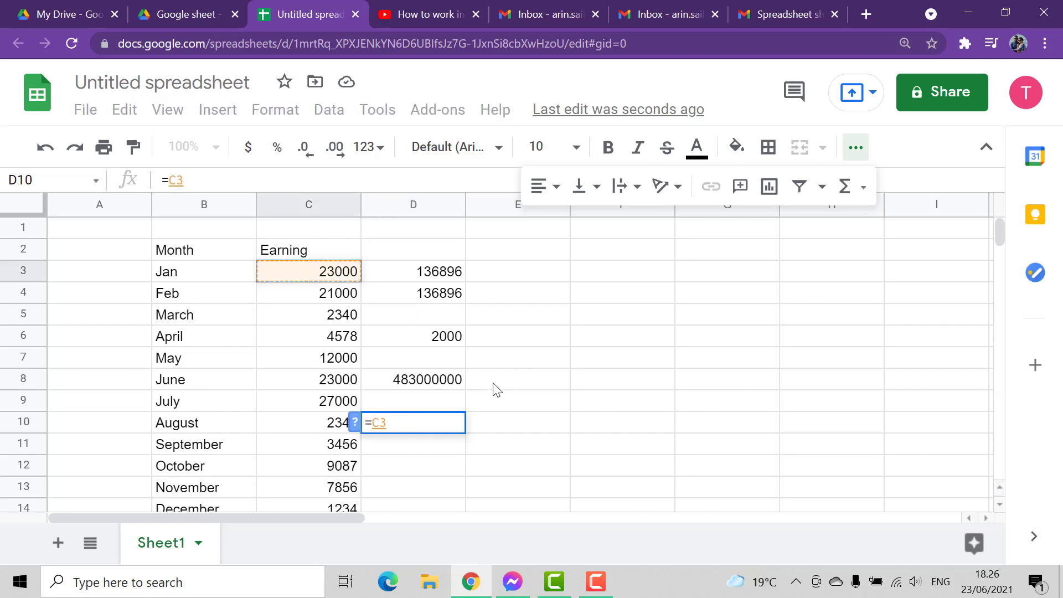
pyautogui.write('/')
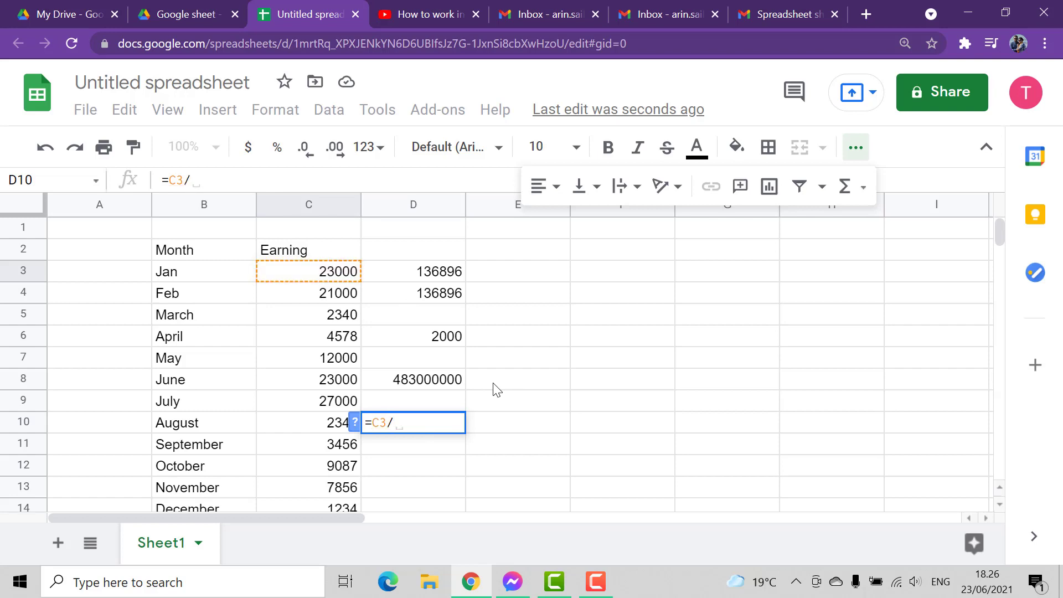
pyautogui.click(336, 302)
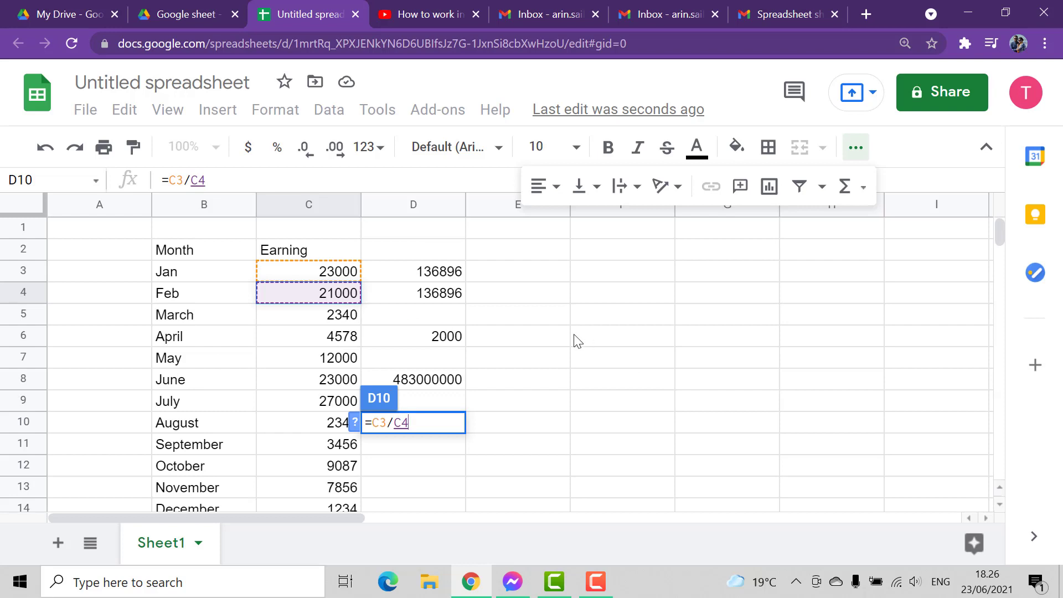
pyautogui.press('Return')
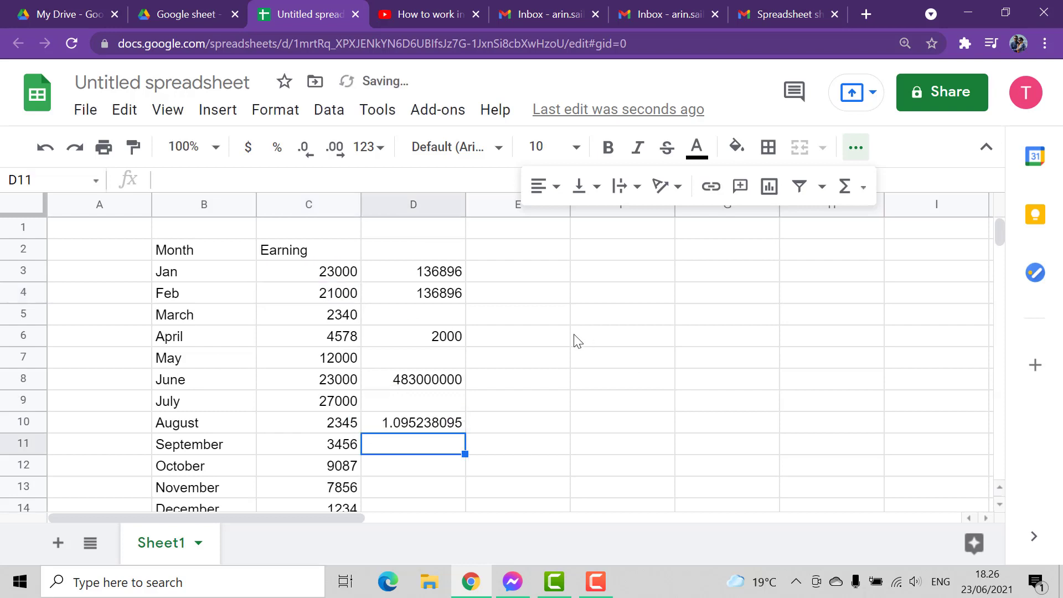
pyautogui.click(433, 427)
pyautogui.press('Delete')
pyautogui.click(510, 431)
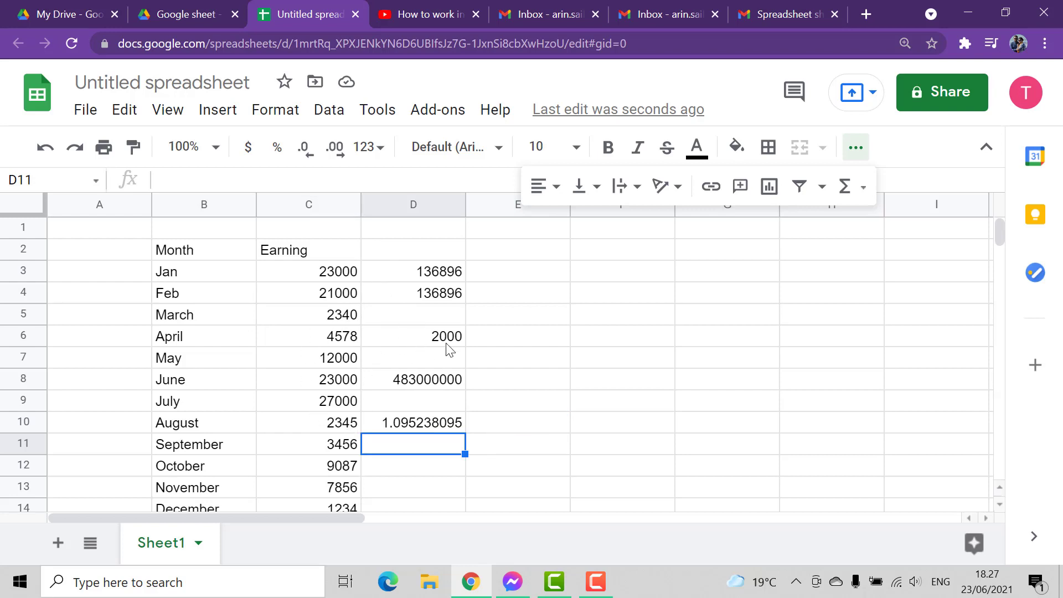
pyautogui.scroll(-2, 434, 447)
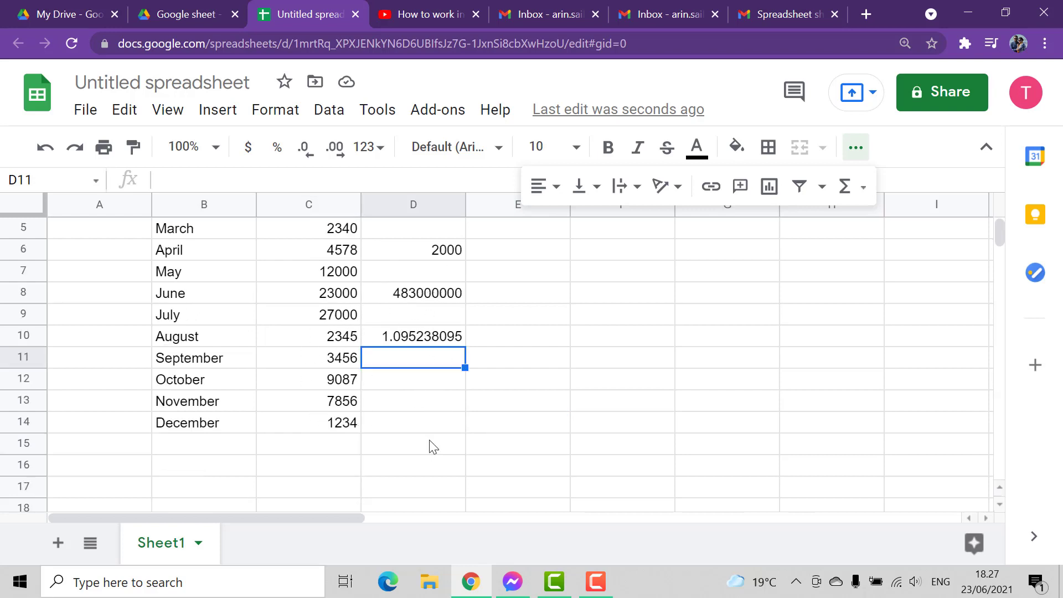
pyautogui.scroll(2, 434, 447)
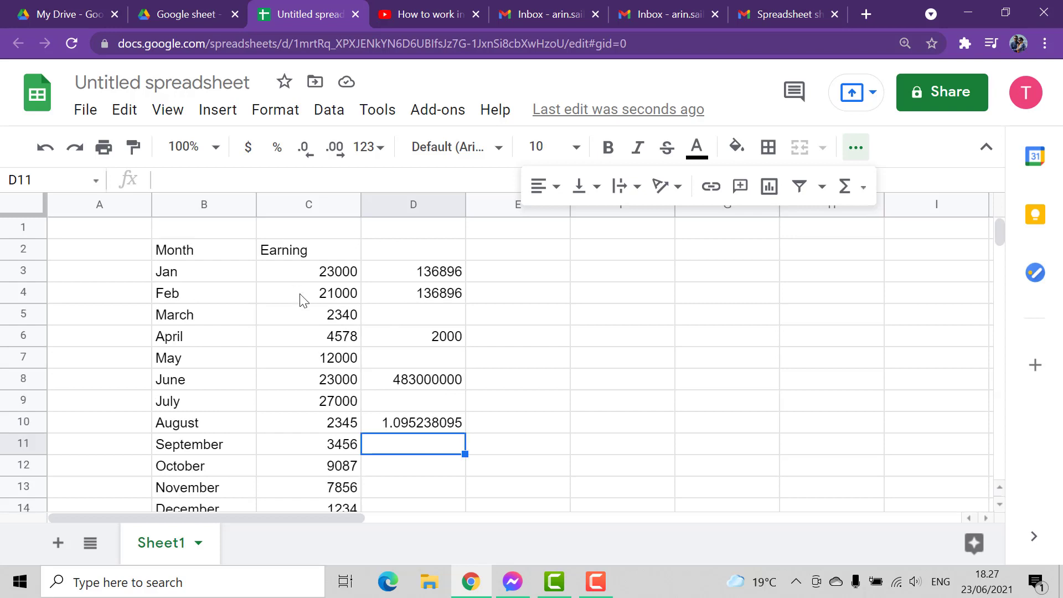
# Step: Set the Jan earnings in C3 to 4 and the Feb earnings in C4 to 2
pyautogui.click(343, 273)
pyautogui.press('BackSpace')
pyautogui.write('4')
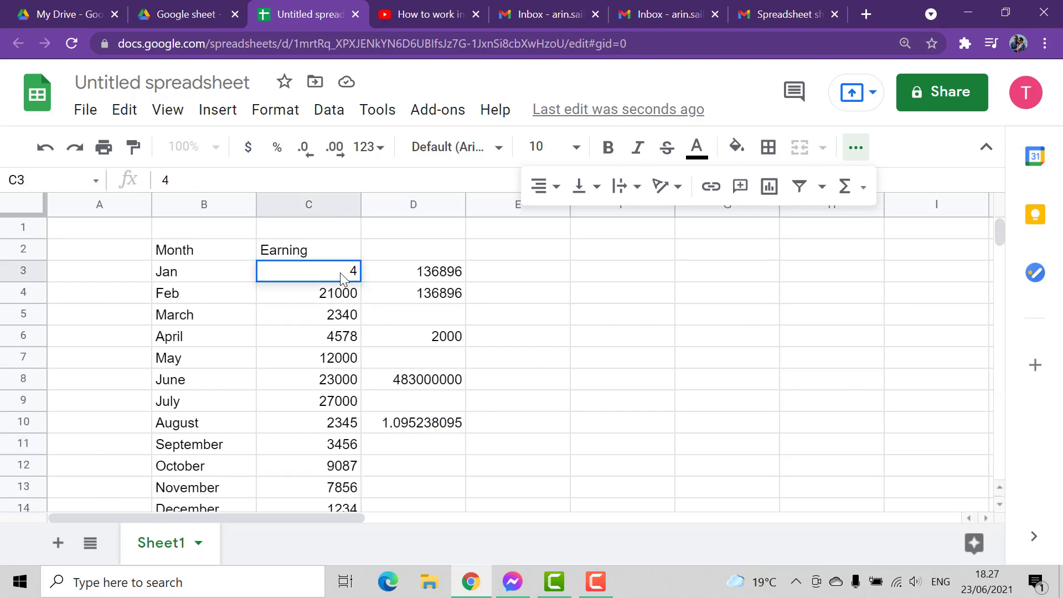
pyautogui.click(392, 293)
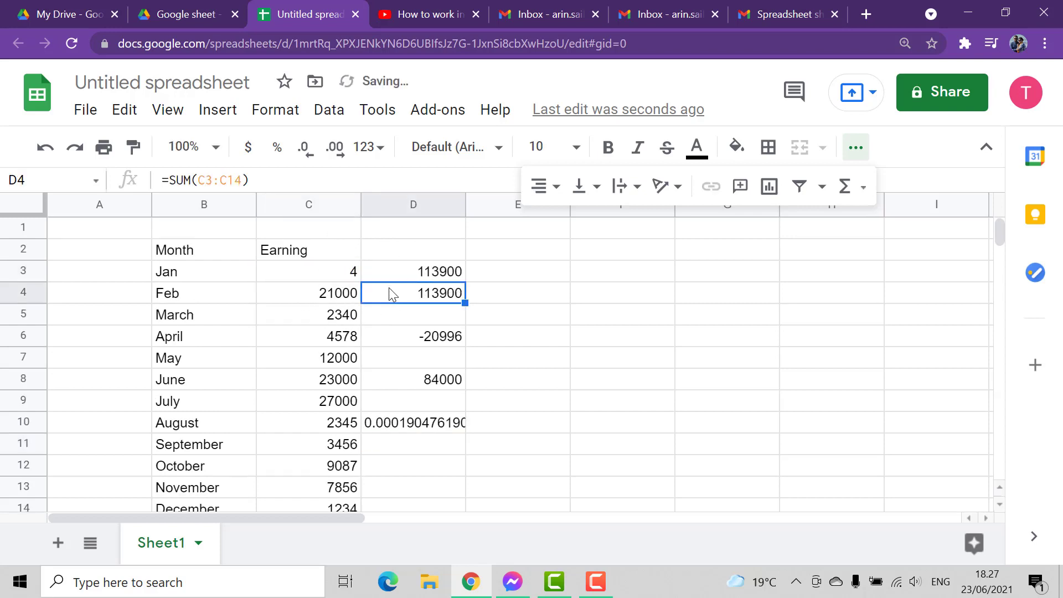
pyautogui.click(339, 295)
pyautogui.write('2')
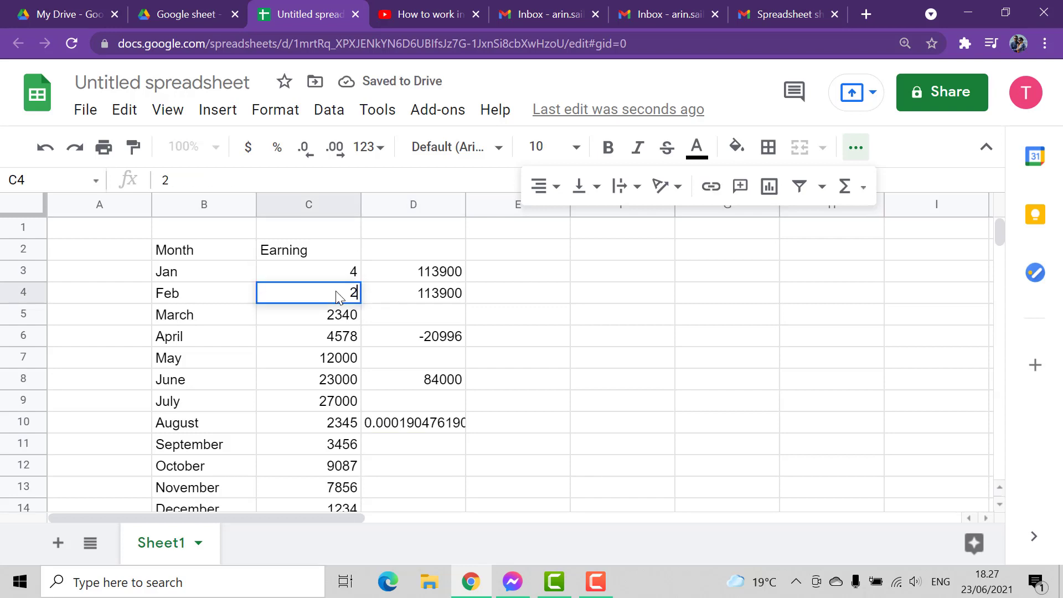
pyautogui.click(419, 450)
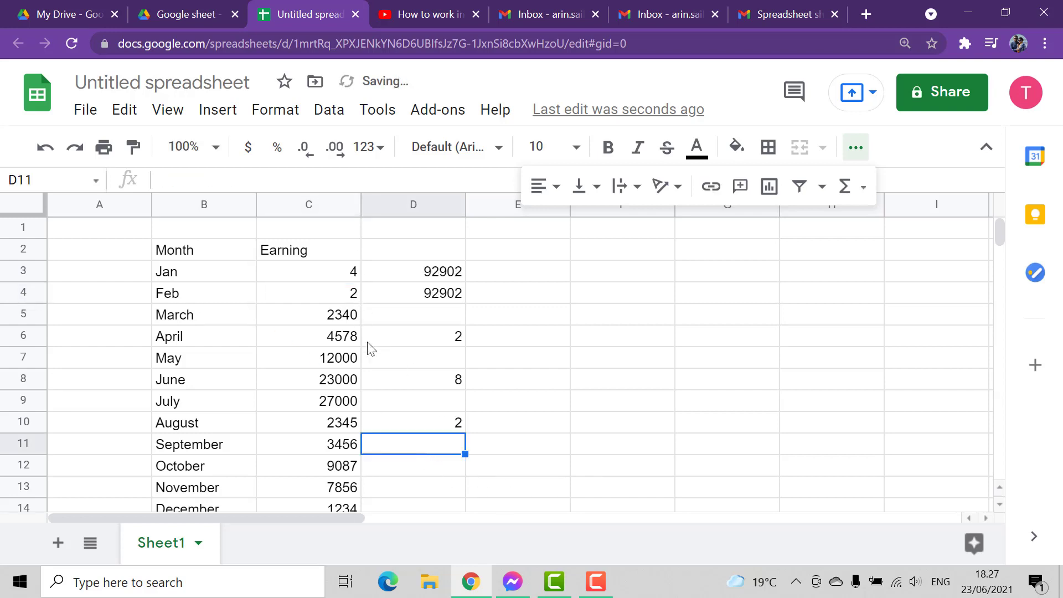
# Step: Check the division formula in D10 and the multiplication formula in D8 against their results
pyautogui.click(429, 426)
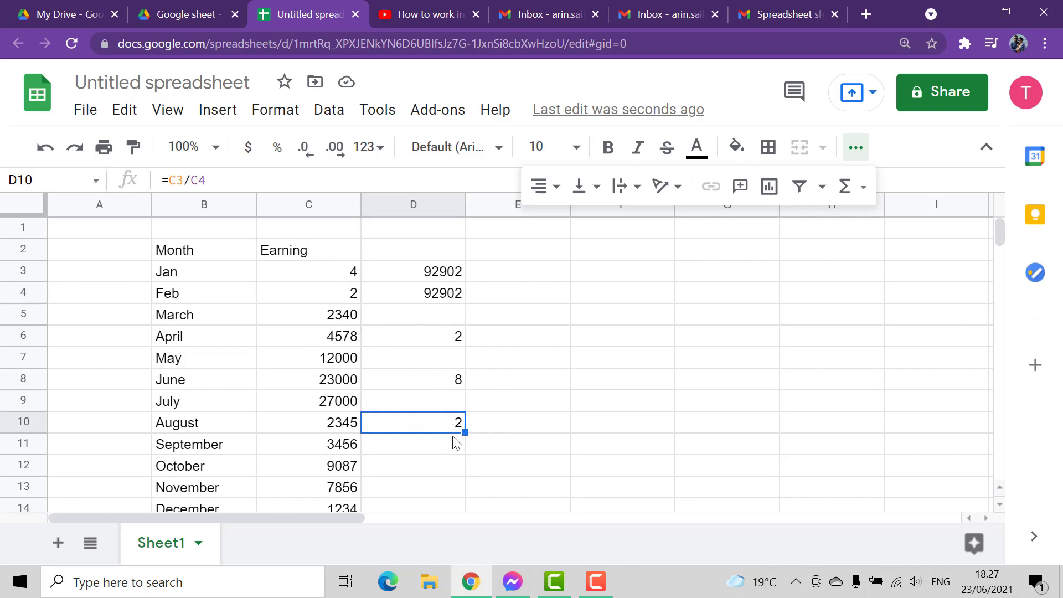
pyautogui.click(443, 387)
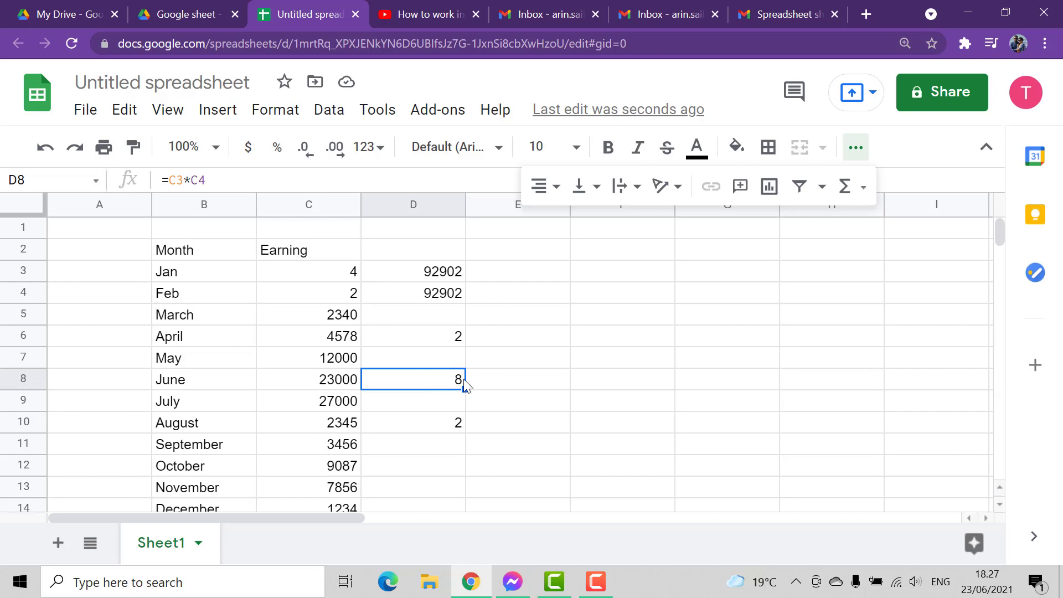
pyautogui.click(520, 400)
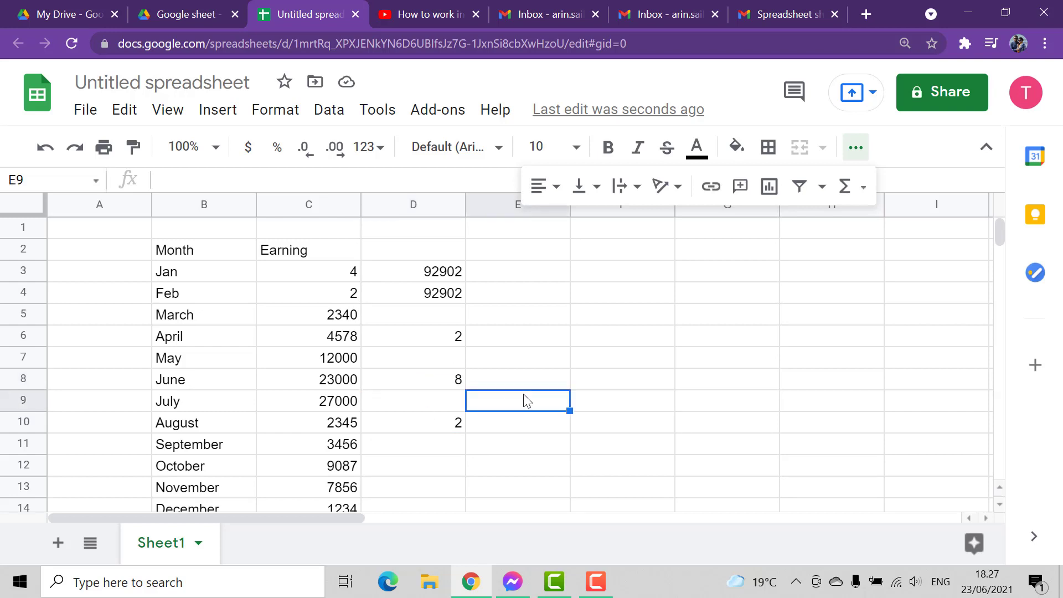
pyautogui.click(450, 385)
# Step: Change the Jan earnings in C3 to 56777 and the Feb earnings in C4 to 4566
pyautogui.click(352, 276)
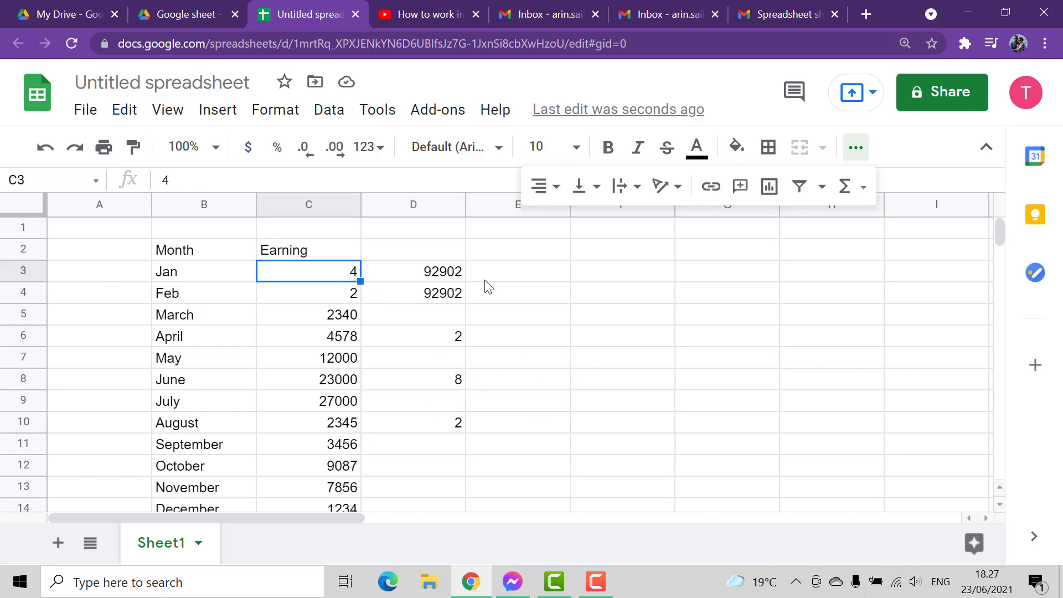
pyautogui.write('56777')
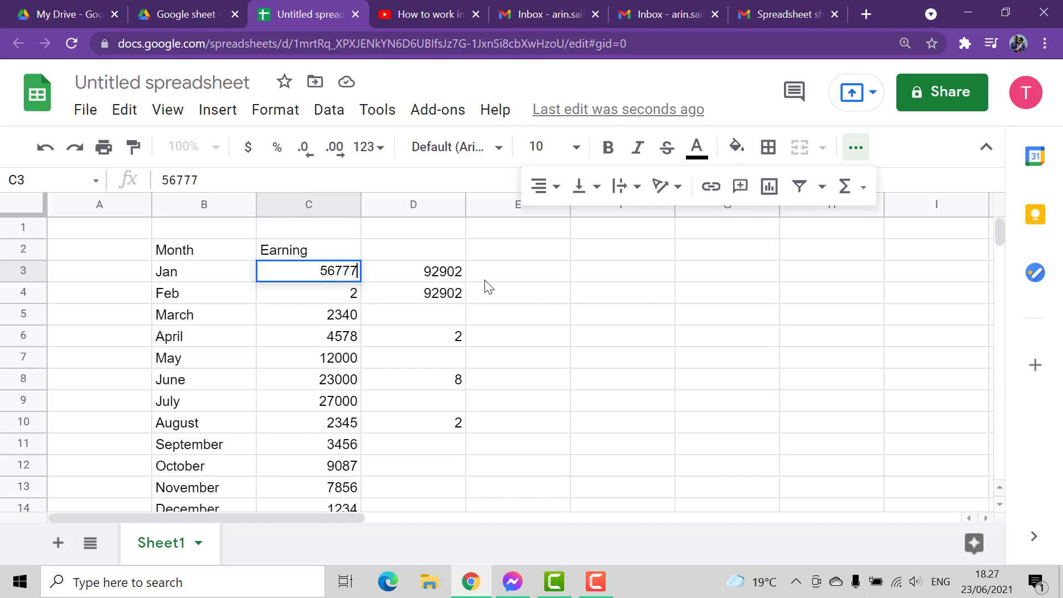
pyautogui.click(354, 292)
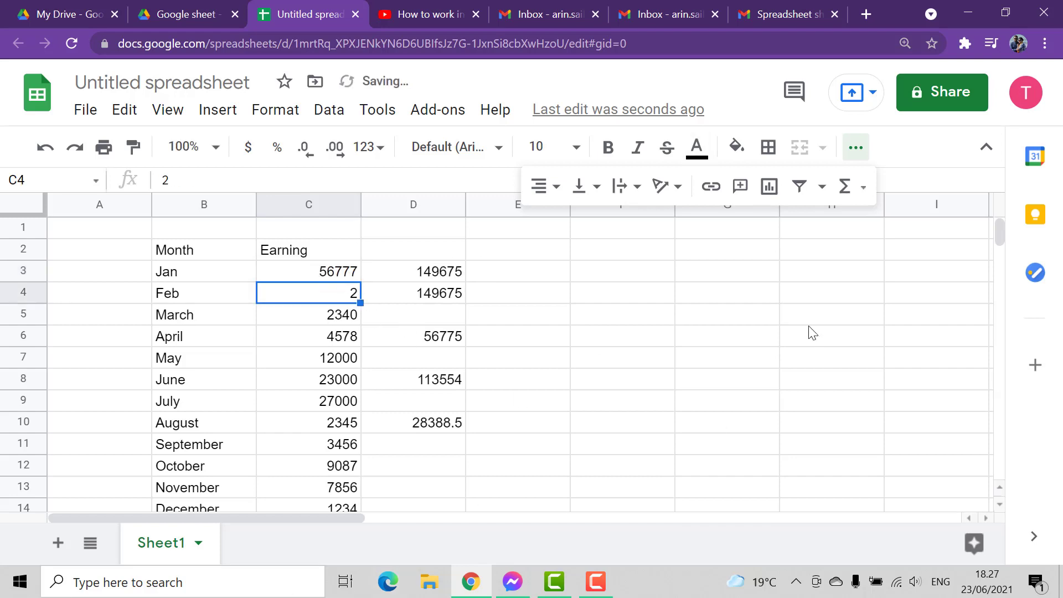
pyautogui.write('4566')
pyautogui.press('Return')
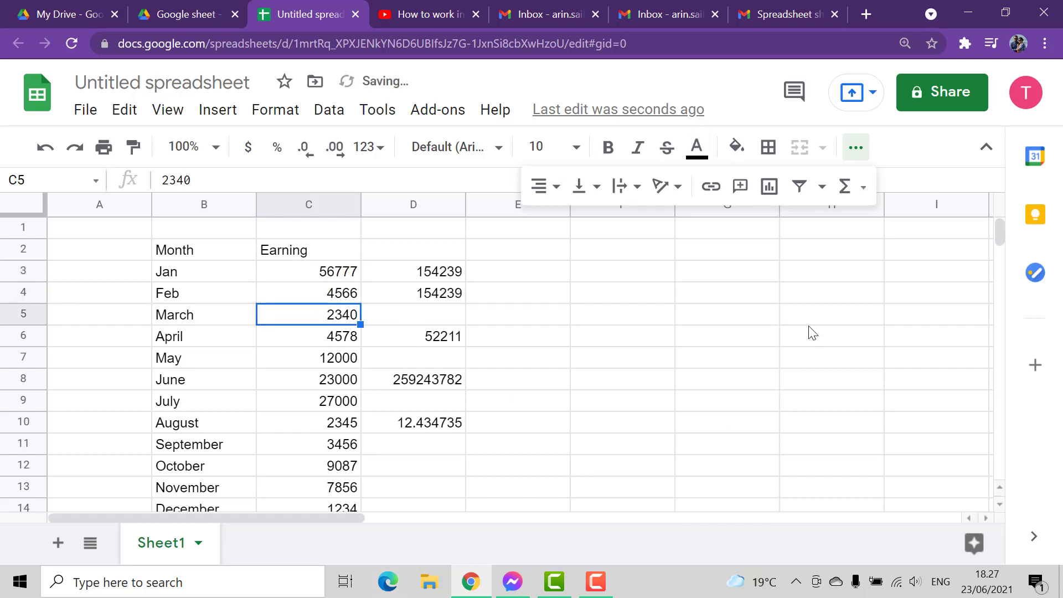